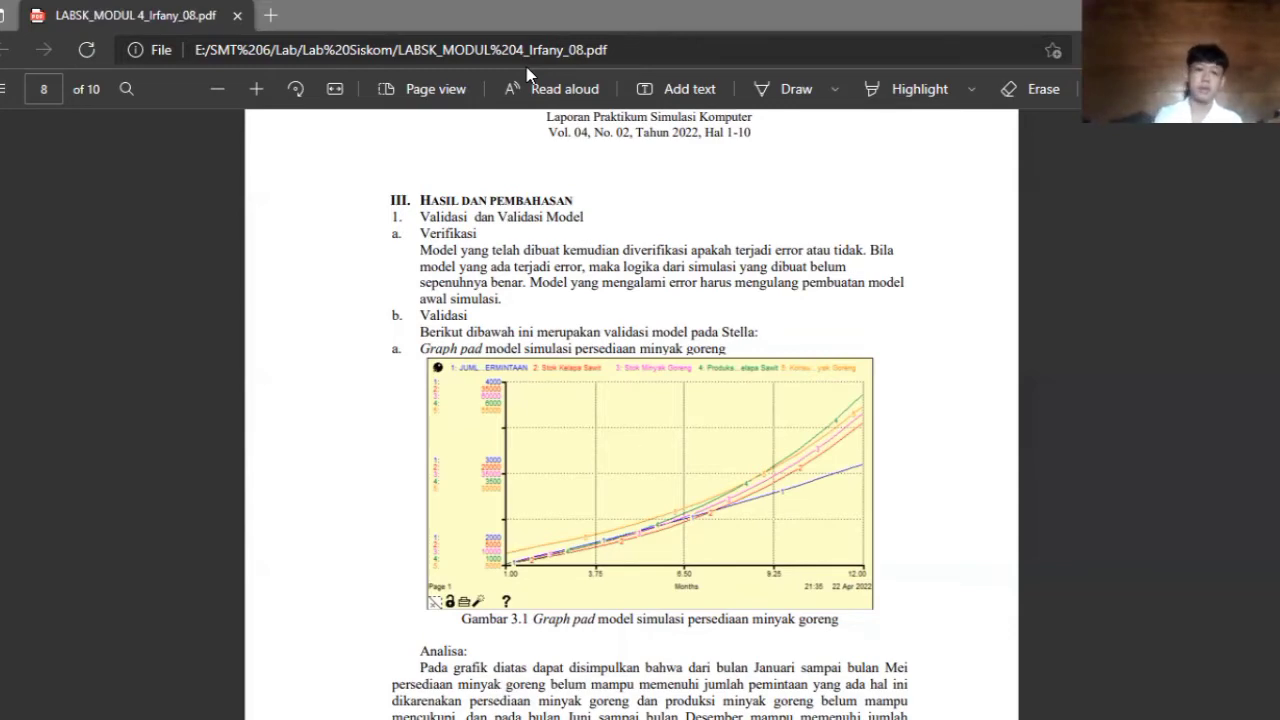
Read through the report's graph pad and table pad validation results, their analyses and the conclusion on pages 8 and 9
{"action": "scroll", "coordinate": [527, 75], "scroll_direction": "down", "scroll_amount": 1}
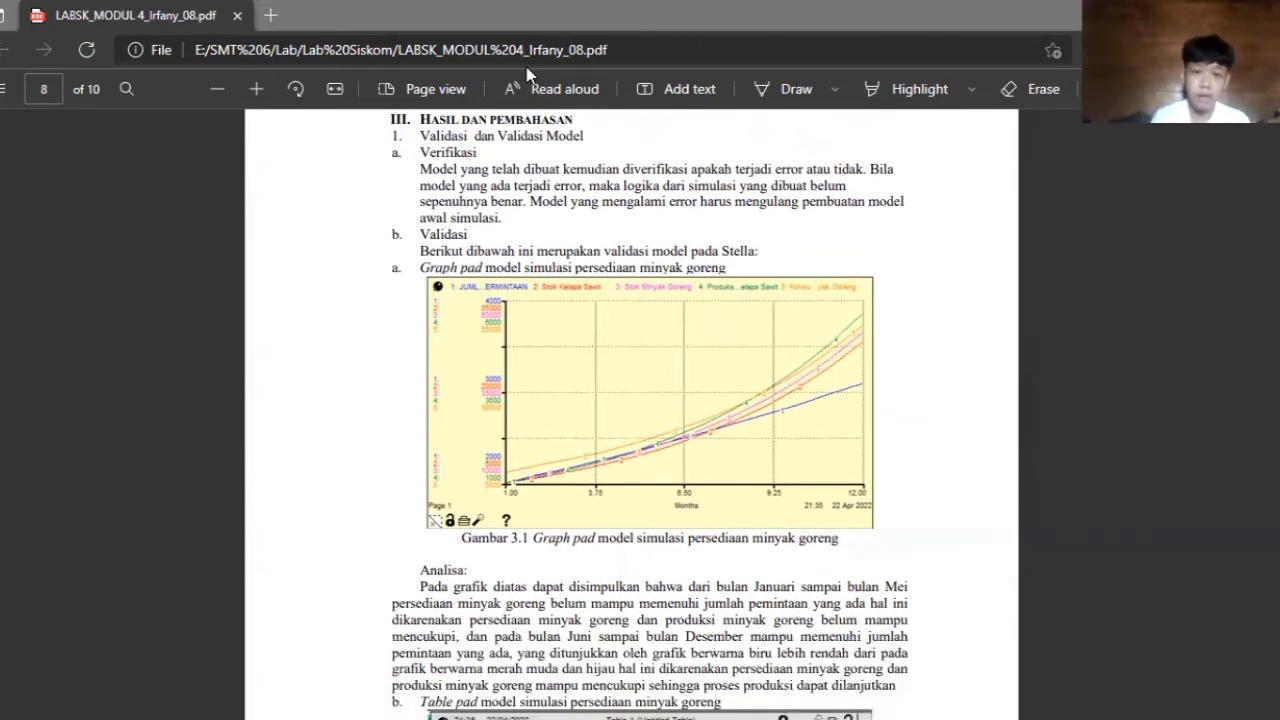
{"action": "scroll", "coordinate": [527, 75], "scroll_direction": "down", "scroll_amount": 1}
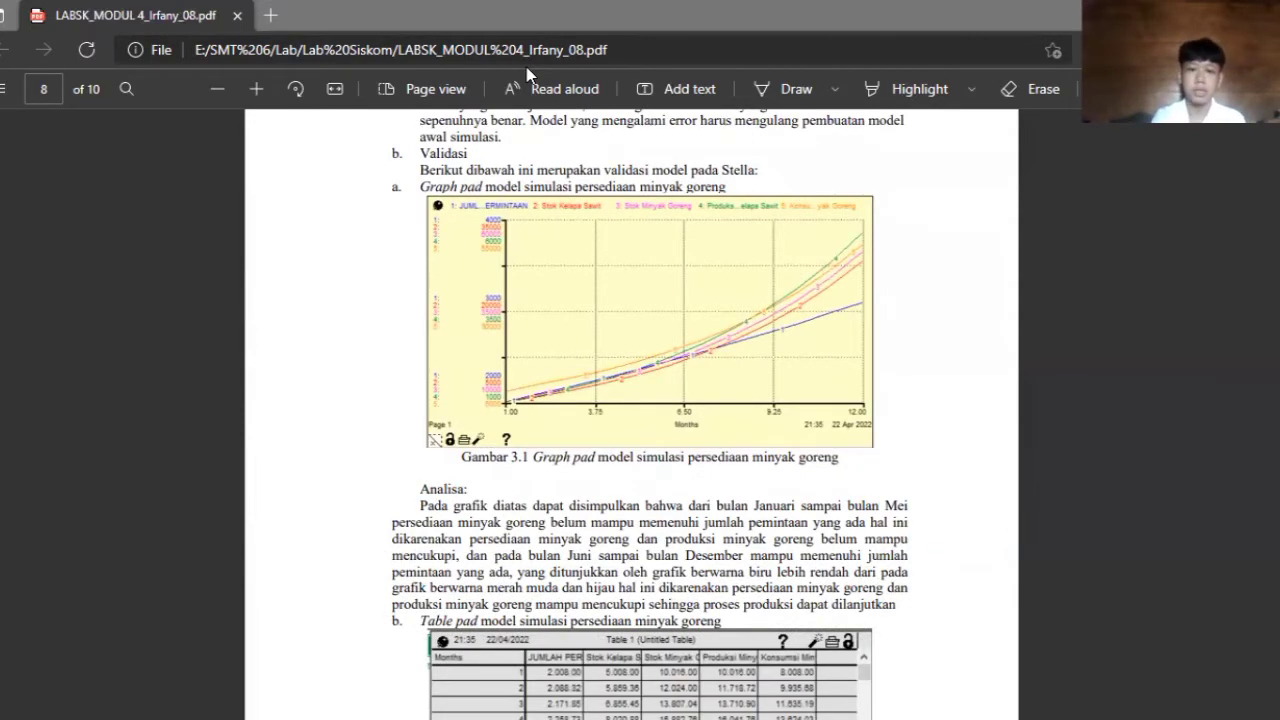
{"action": "scroll", "coordinate": [527, 75], "scroll_direction": "down", "scroll_amount": 3}
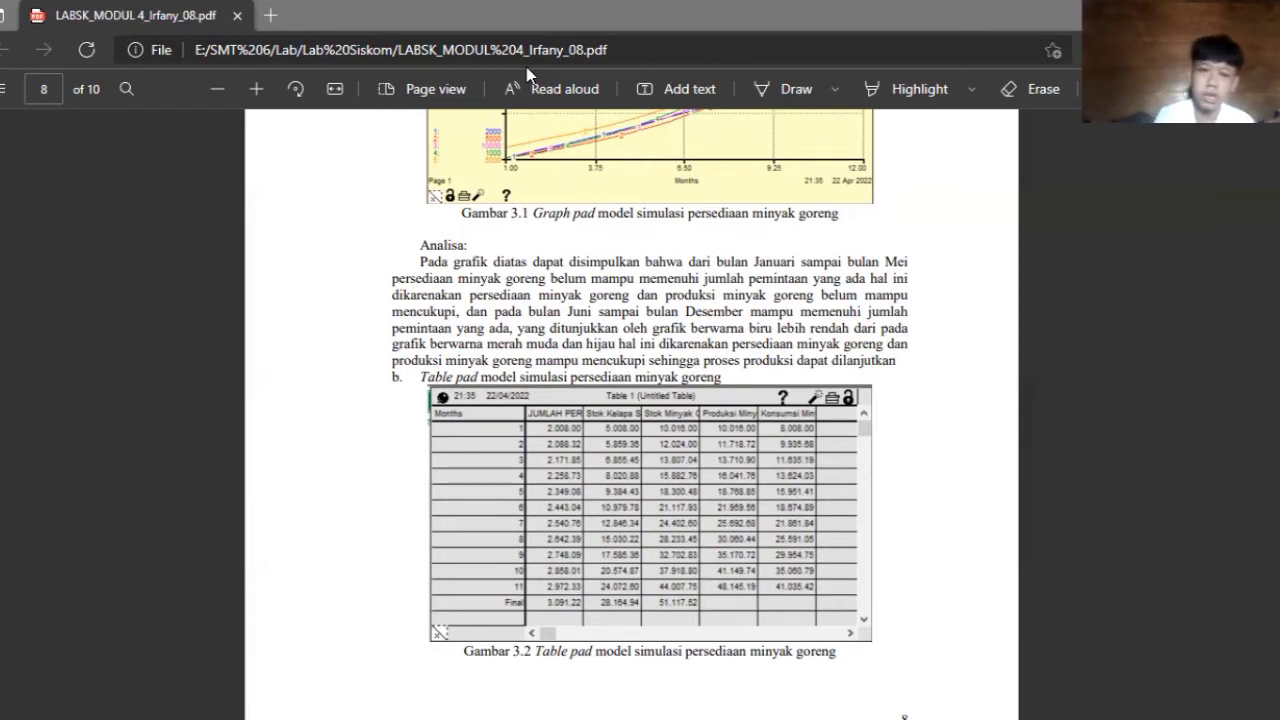
{"action": "scroll", "coordinate": [528, 75], "scroll_direction": "down", "scroll_amount": 3}
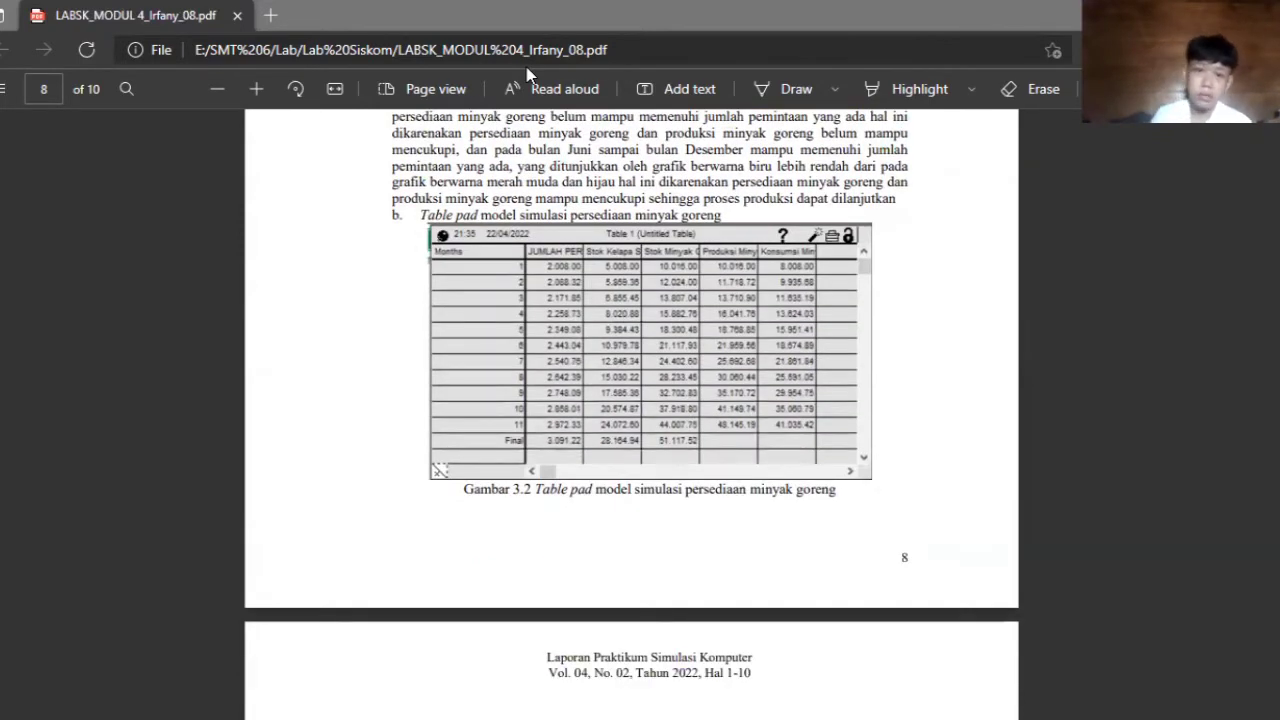
{"action": "scroll", "coordinate": [528, 75], "scroll_direction": "down", "scroll_amount": 3}
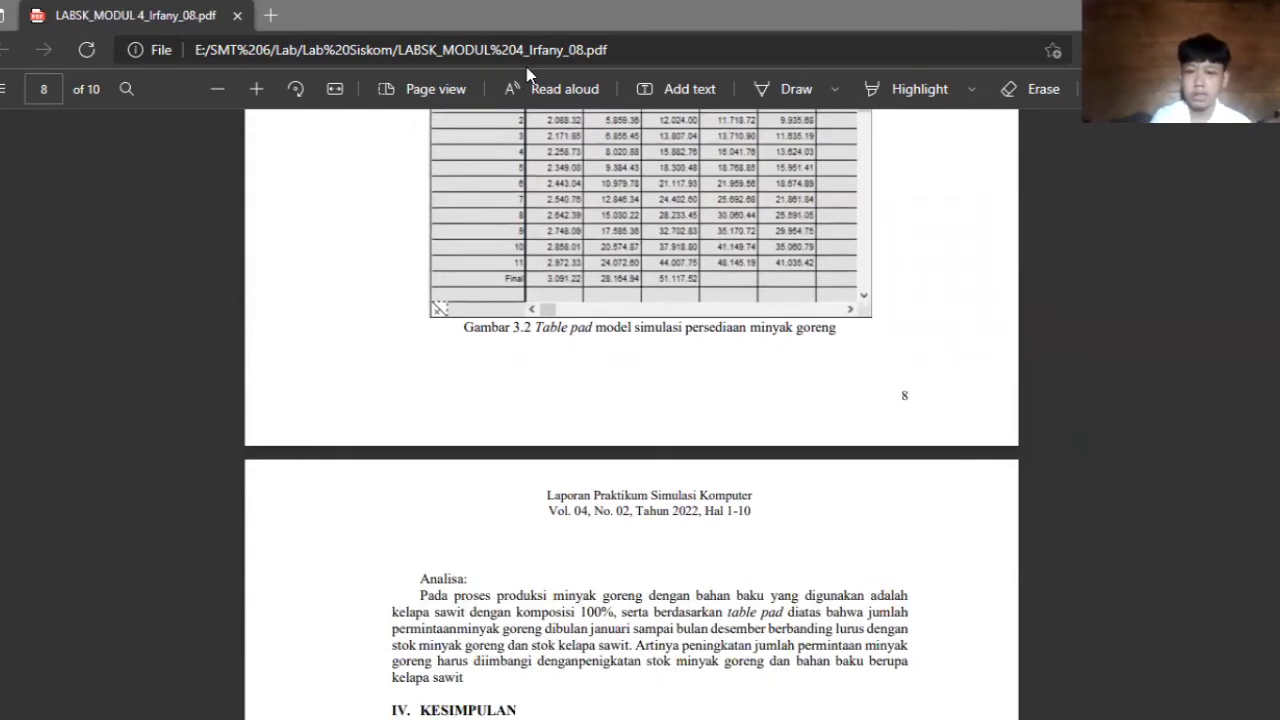
{"action": "scroll", "coordinate": [528, 75], "scroll_direction": "down", "scroll_amount": 3}
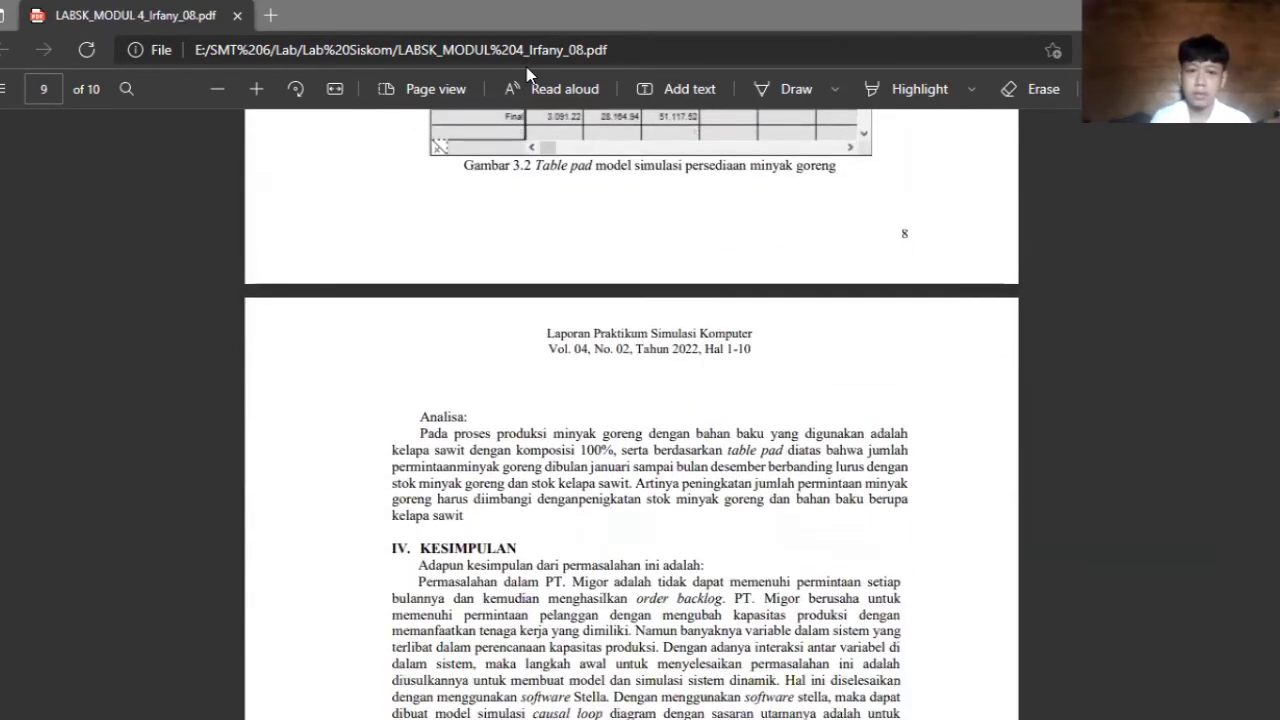
{"action": "scroll", "coordinate": [528, 75], "scroll_direction": "down", "scroll_amount": 3}
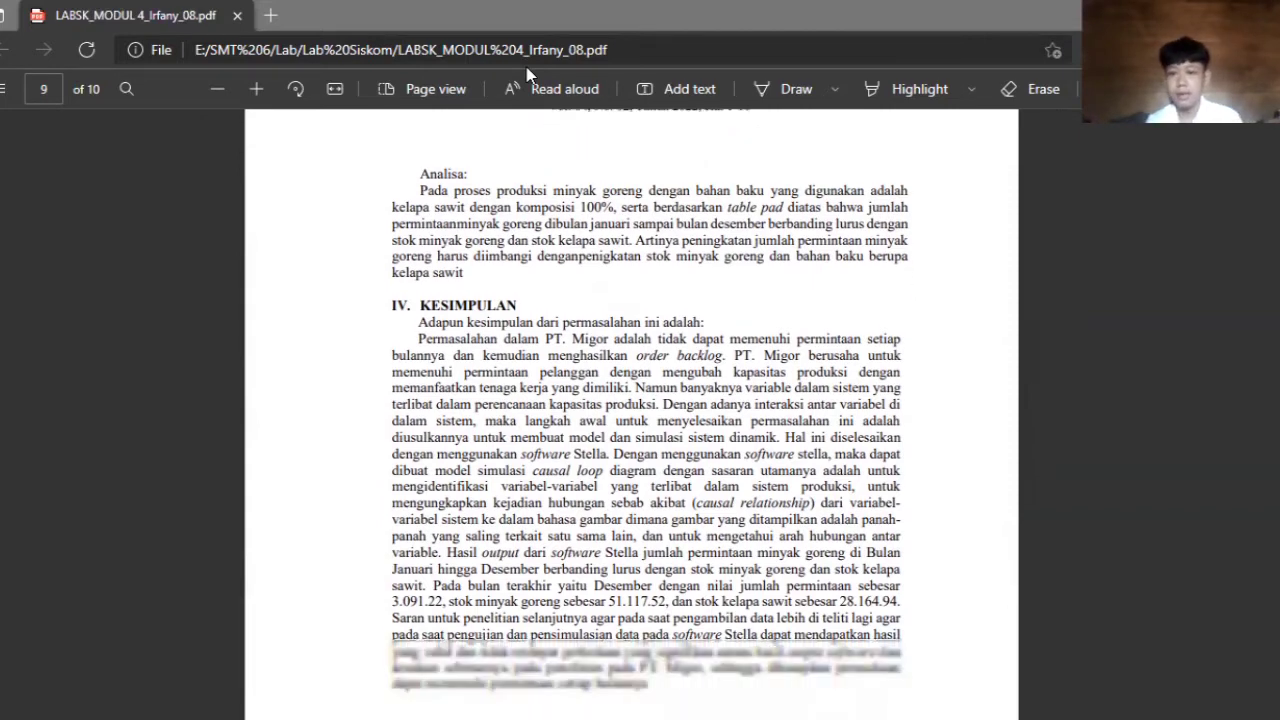
{"action": "scroll", "coordinate": [527, 75], "scroll_direction": "down", "scroll_amount": 2}
{"action": "scroll", "coordinate": [527, 75], "scroll_direction": "down", "scroll_amount": 1}
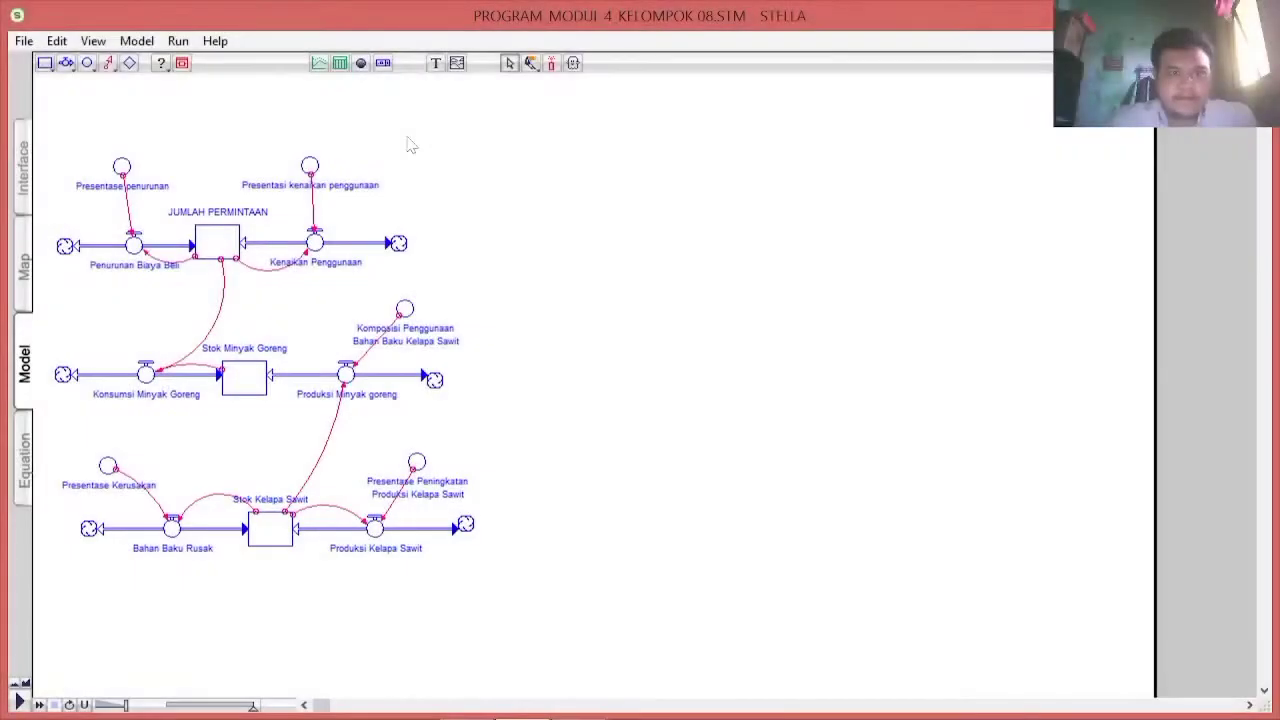
Place a time-series graph pad beside the model plotting JUMLAH_PERMINTAAN, Stok_Kelapa_Sawit, Stok_Minyak_Goreng, Produksi_Minyak_goreng and Konsumsi_Minyak_Goreng
{"action": "left_click", "coordinate": [318, 64]}
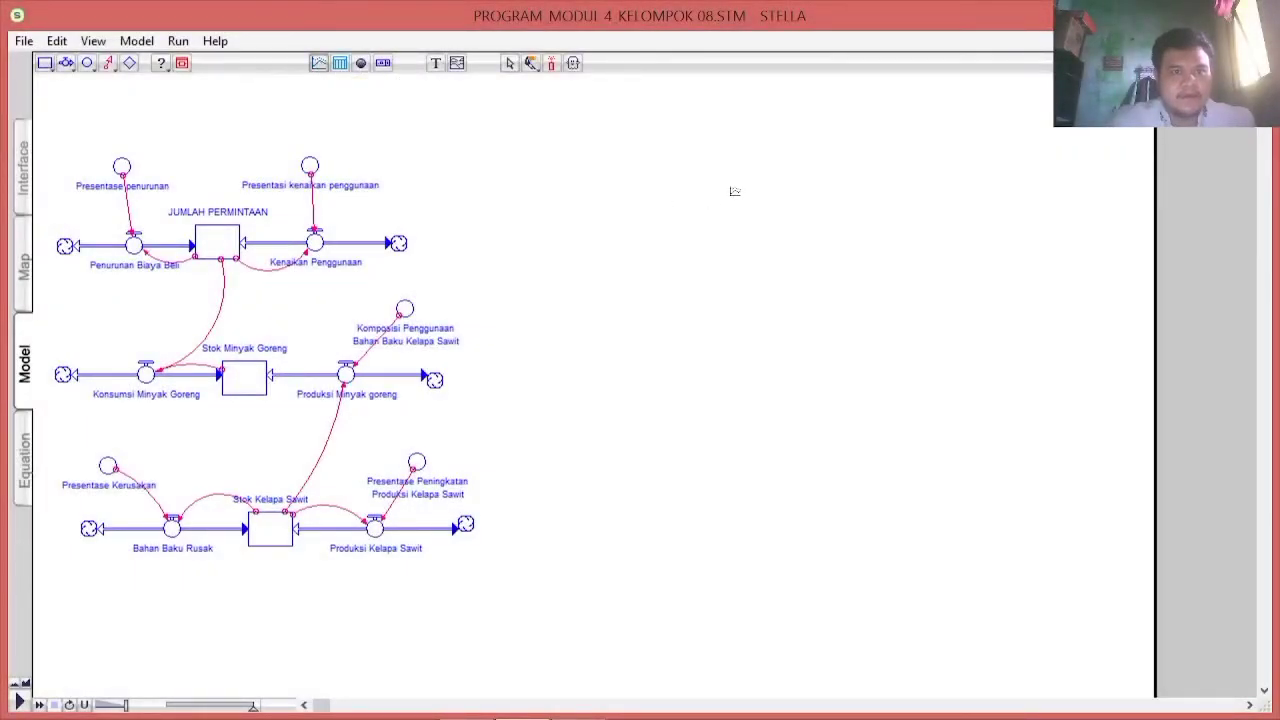
{"action": "left_click", "coordinate": [700, 184]}
{"action": "double_click", "coordinate": [851, 257]}
{"action": "double_click", "coordinate": [545, 198]}
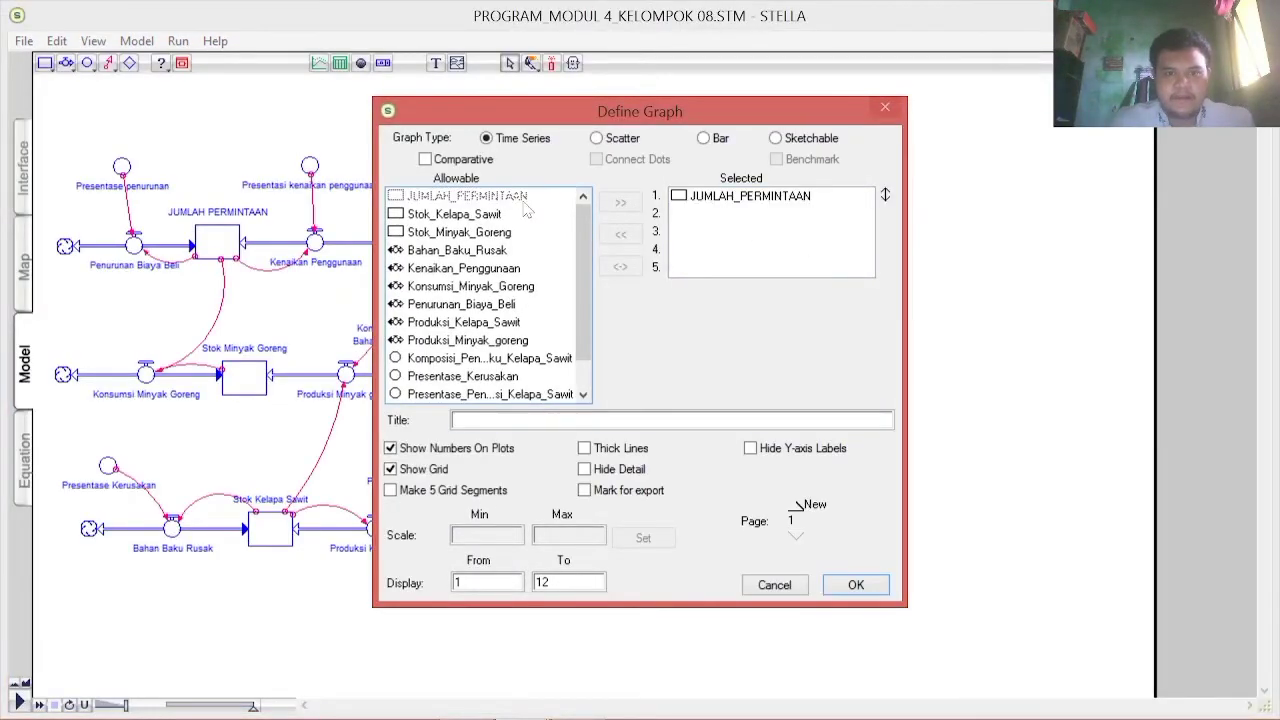
{"action": "double_click", "coordinate": [525, 215]}
{"action": "double_click", "coordinate": [519, 233]}
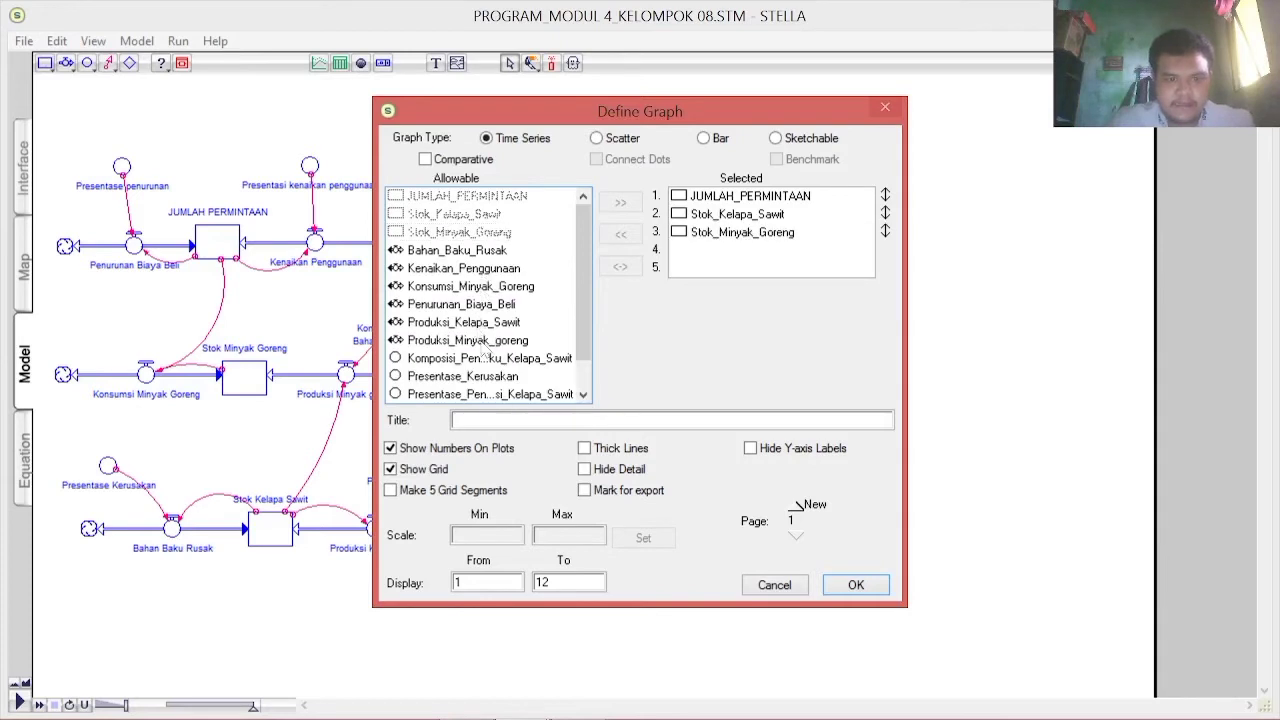
{"action": "double_click", "coordinate": [481, 342]}
{"action": "double_click", "coordinate": [500, 287]}
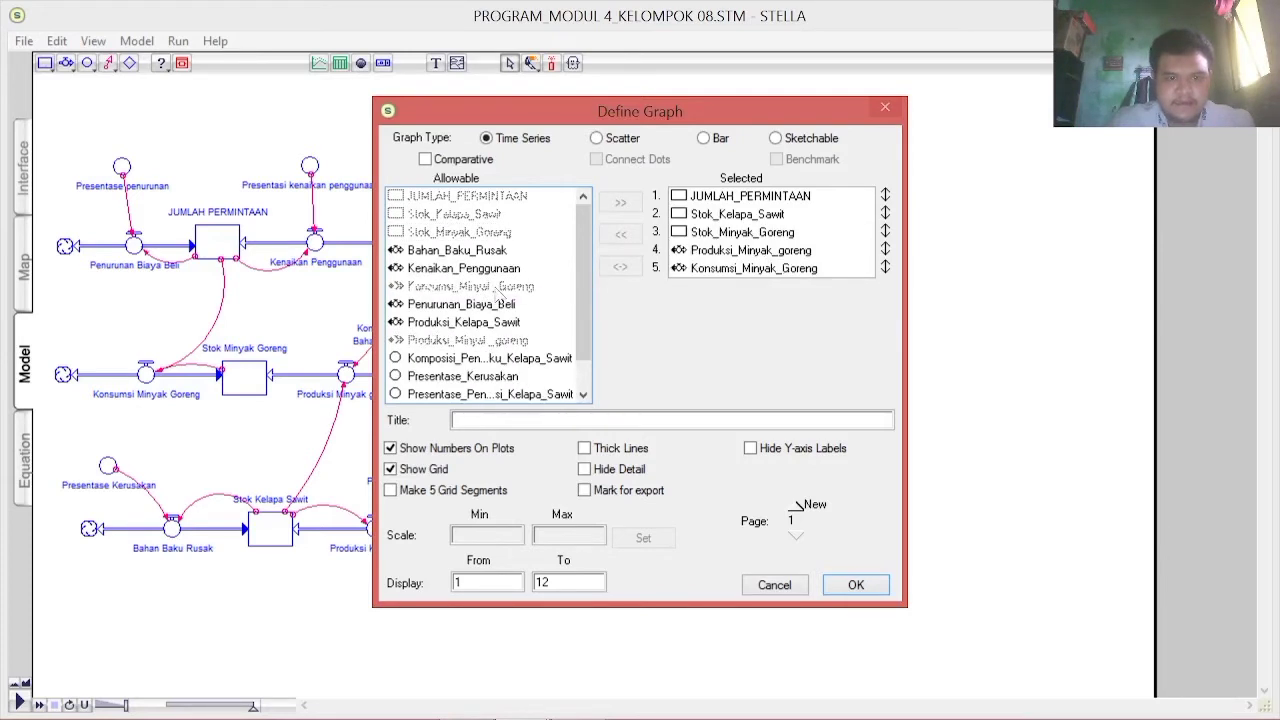
{"action": "left_click", "coordinate": [856, 584]}
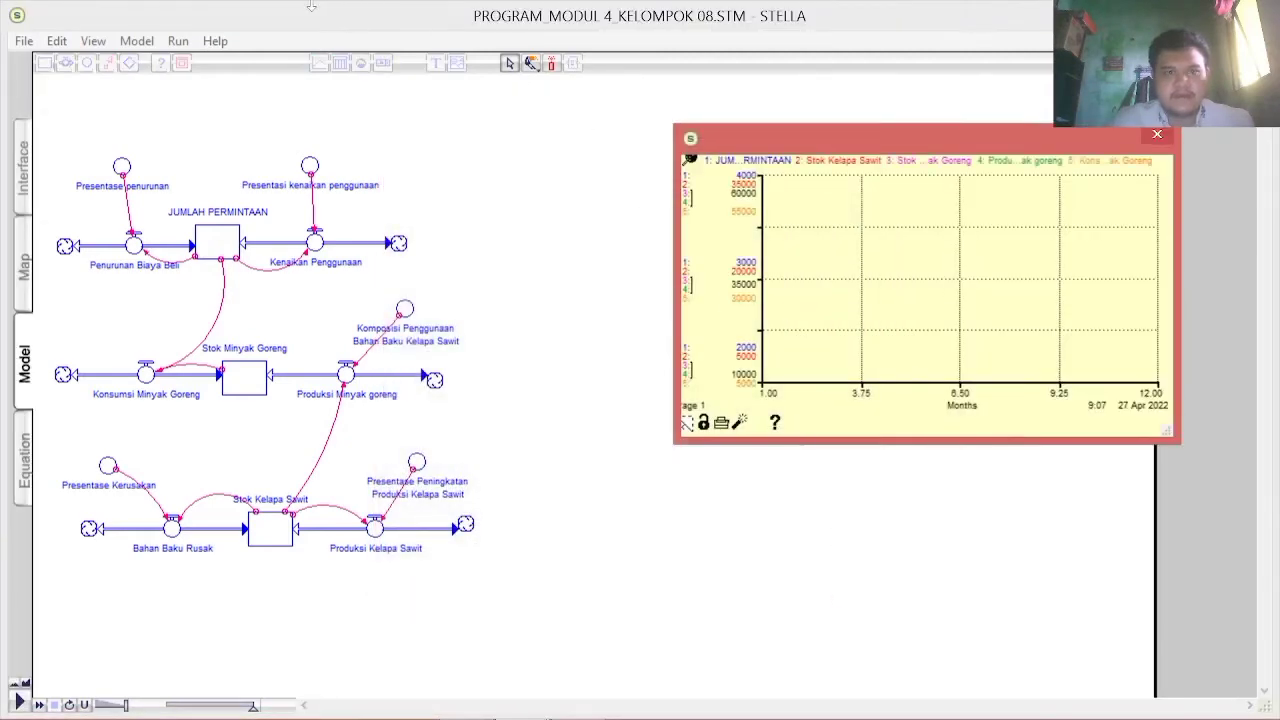
Move the graph pad closer to the model, pin it to the canvas and run the simulation
{"action": "left_click_drag", "start_coordinate": [815, 142], "coordinate": [747, 138]}
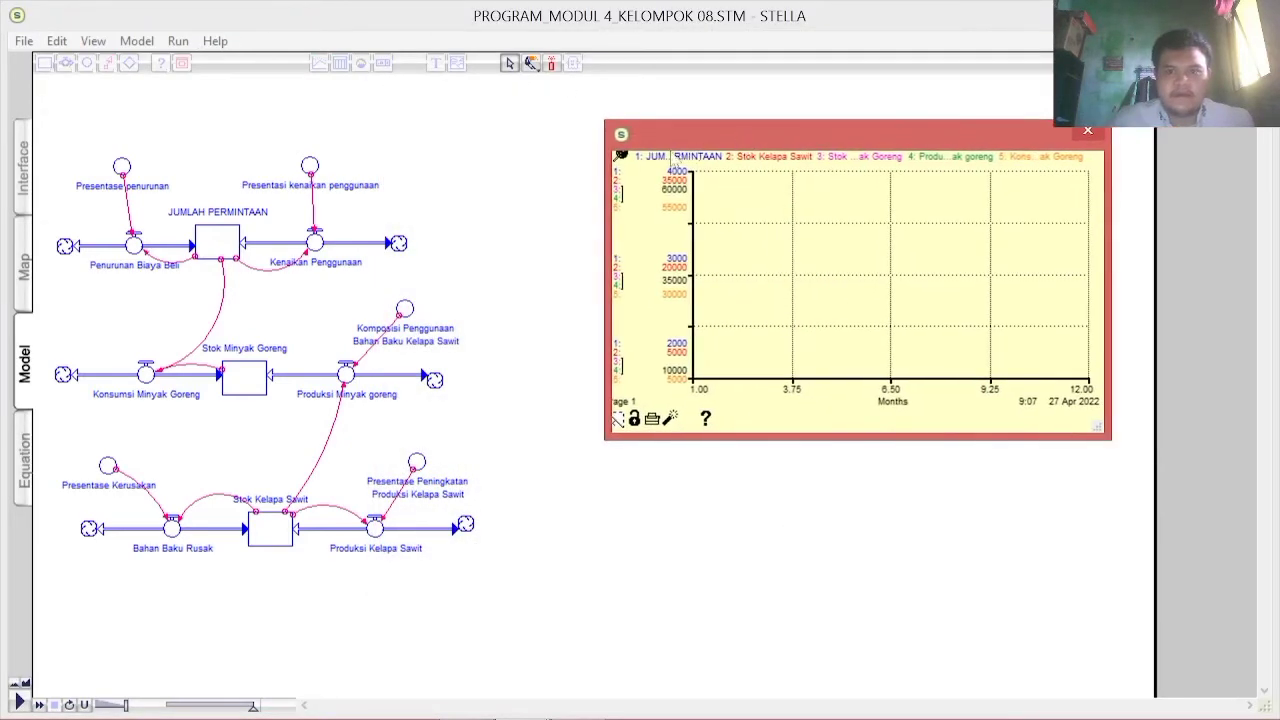
{"action": "left_click", "coordinate": [620, 158]}
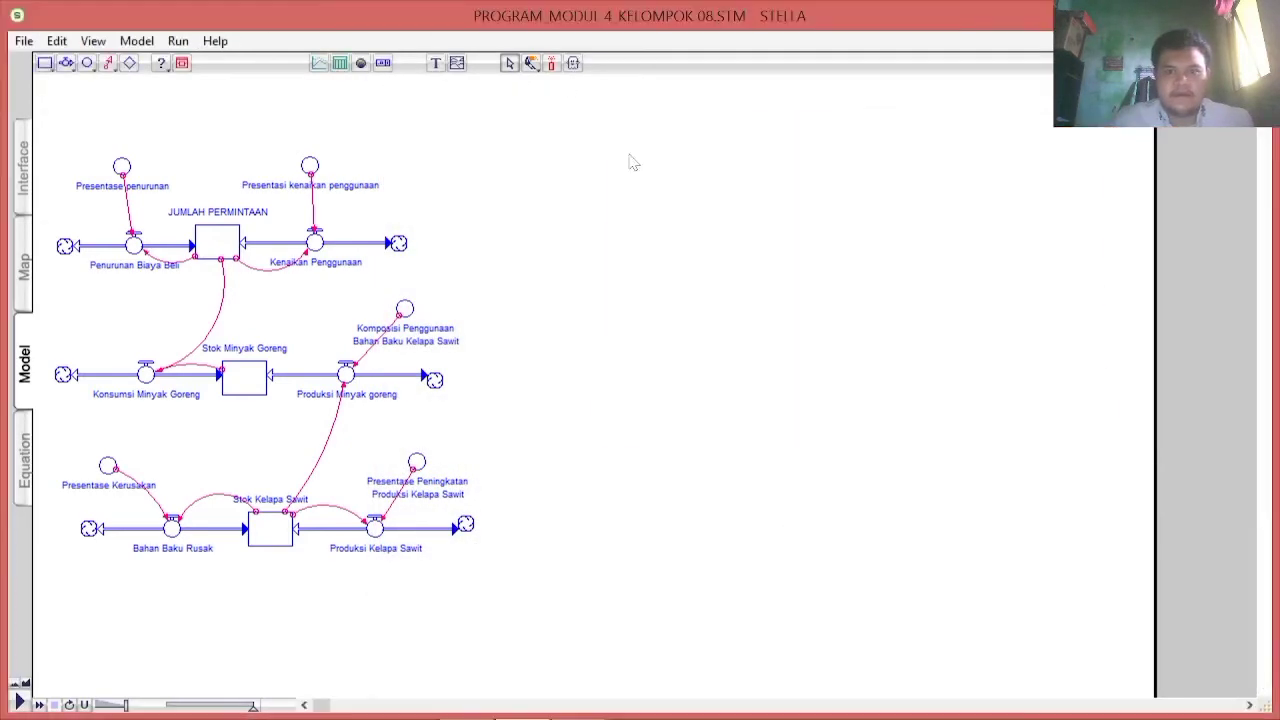
{"action": "left_click", "coordinate": [178, 41]}
{"action": "left_click", "coordinate": [181, 63]}
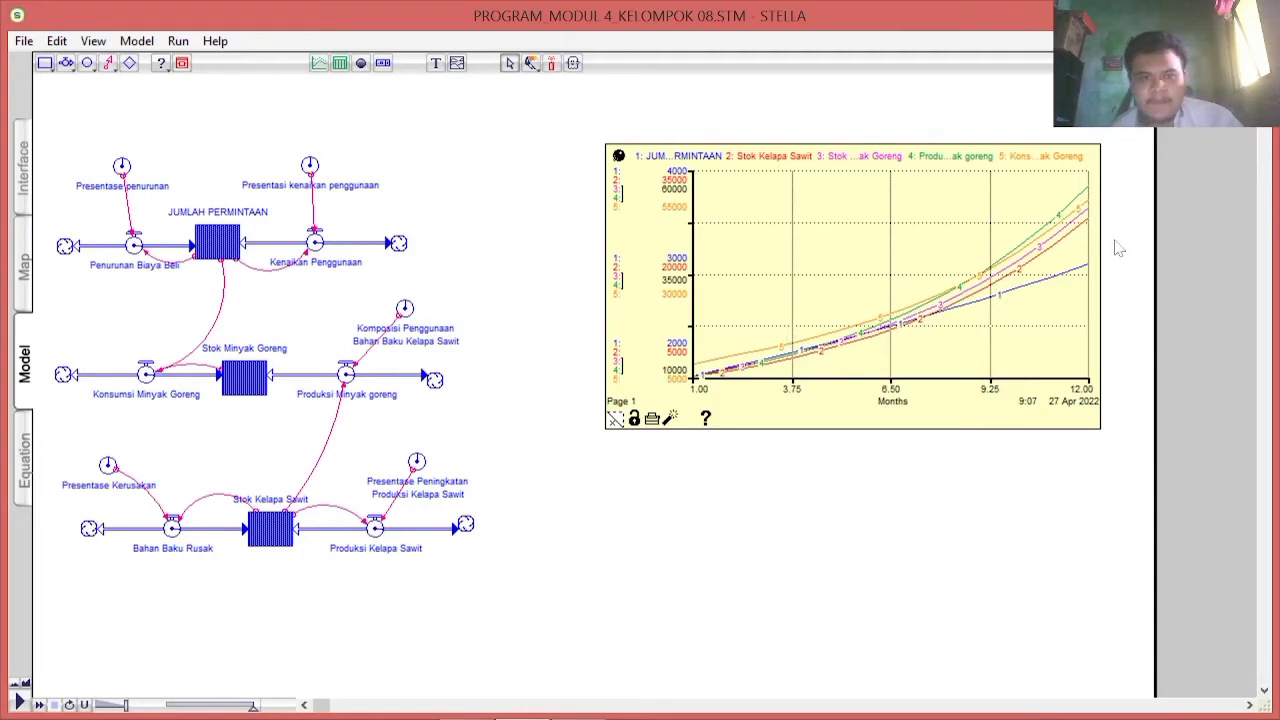
Place a table pad below the graph listing JUMLAH_PERMINTAAN, Stok_Kelapa_Sawit, Produksi_Minyak_goreng and Konsumsi_Minyak_Goreng
{"action": "left_click", "coordinate": [340, 68]}
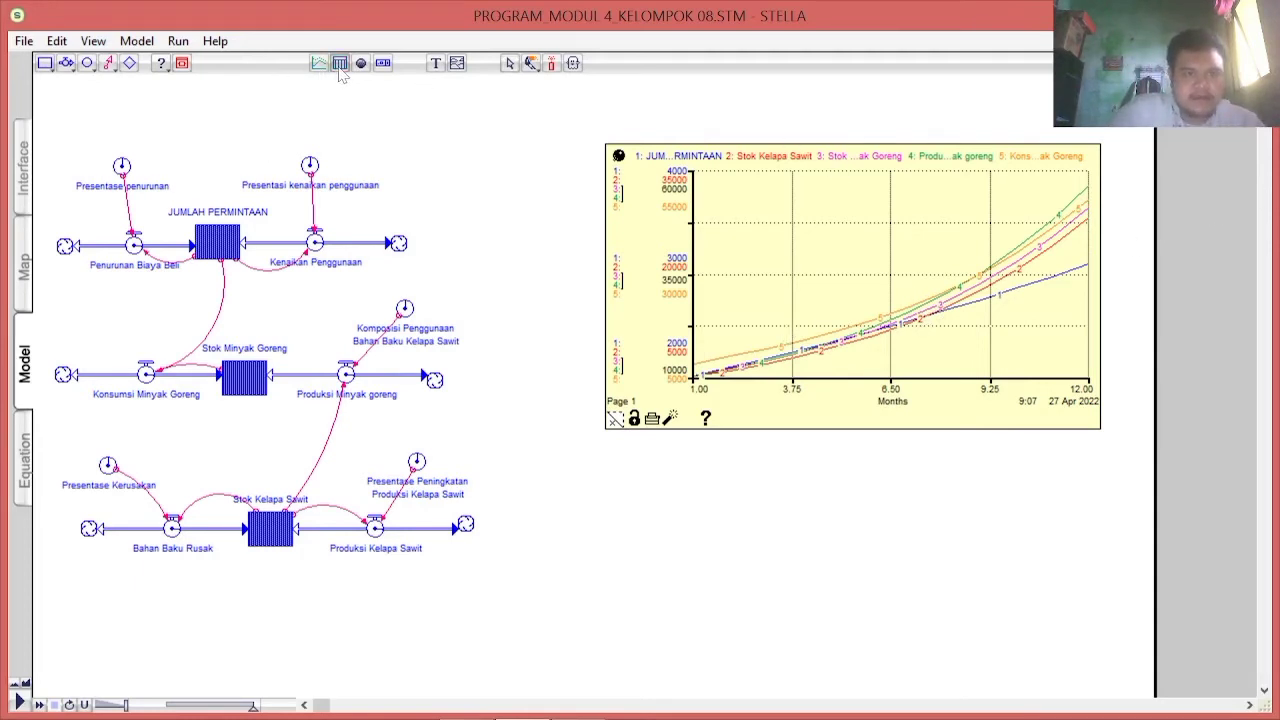
{"action": "left_click", "coordinate": [636, 457]}
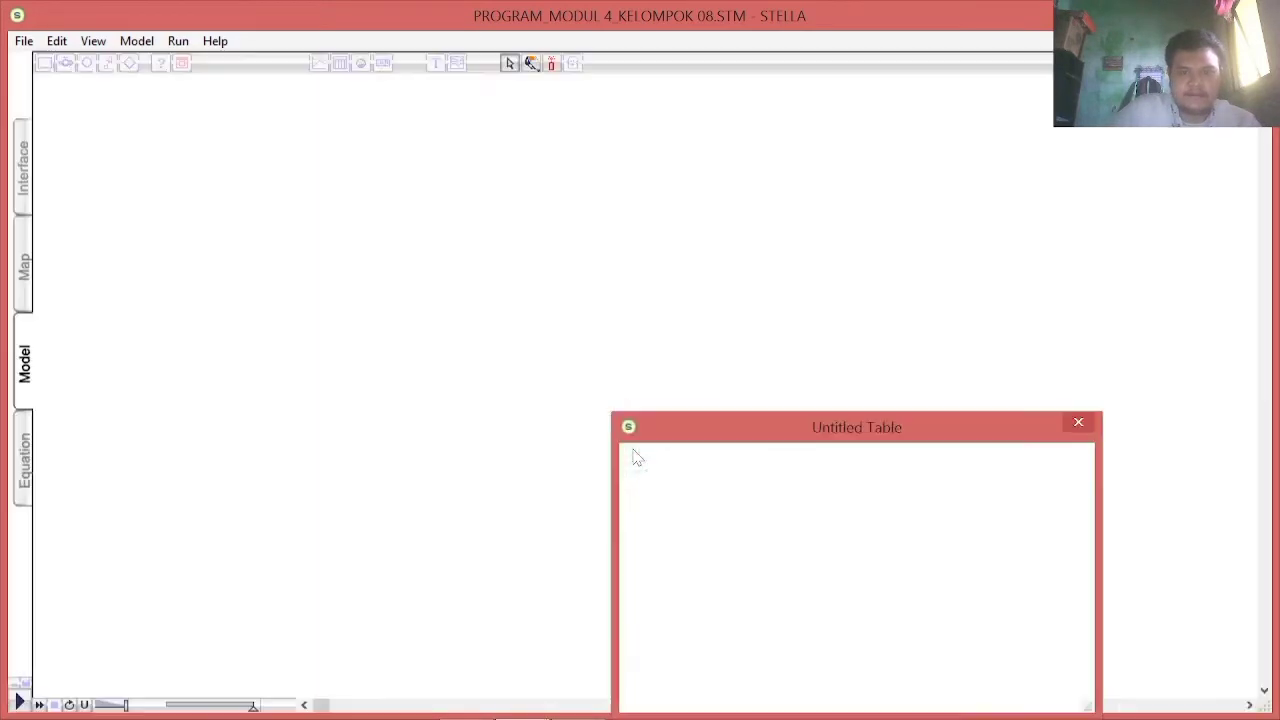
{"action": "double_click", "coordinate": [840, 532]}
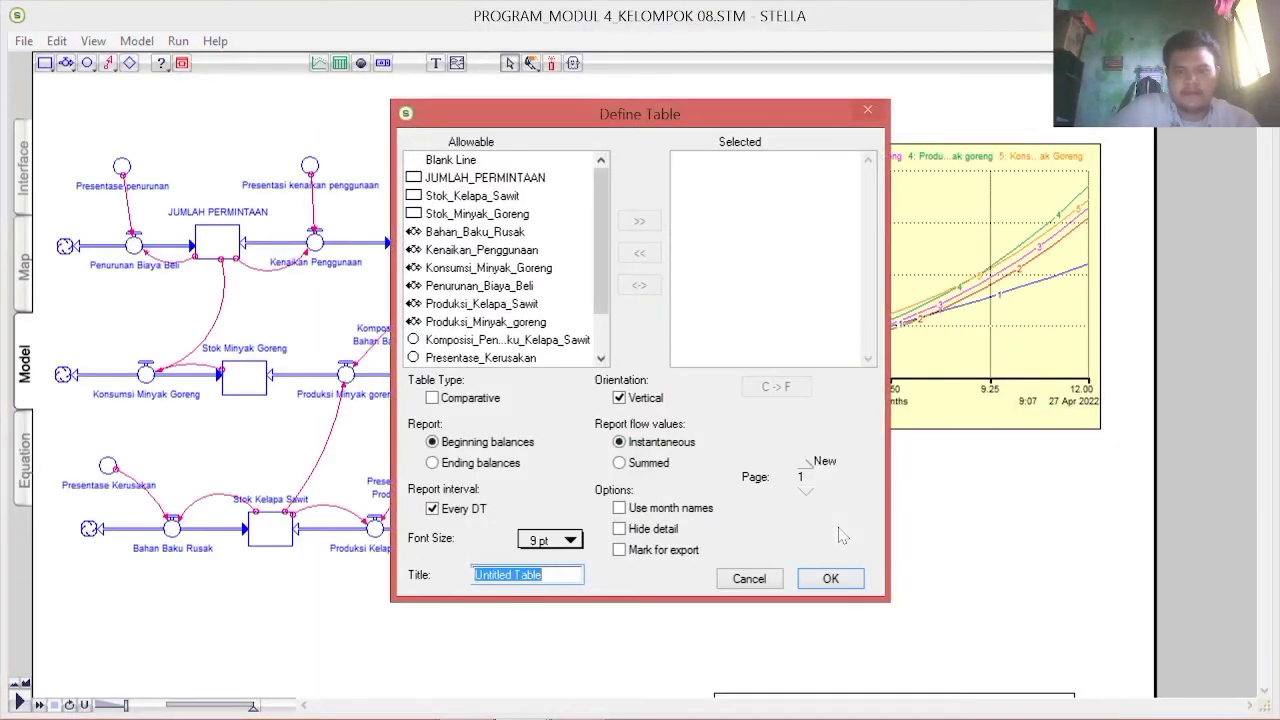
{"action": "double_click", "coordinate": [458, 178]}
{"action": "double_click", "coordinate": [466, 196]}
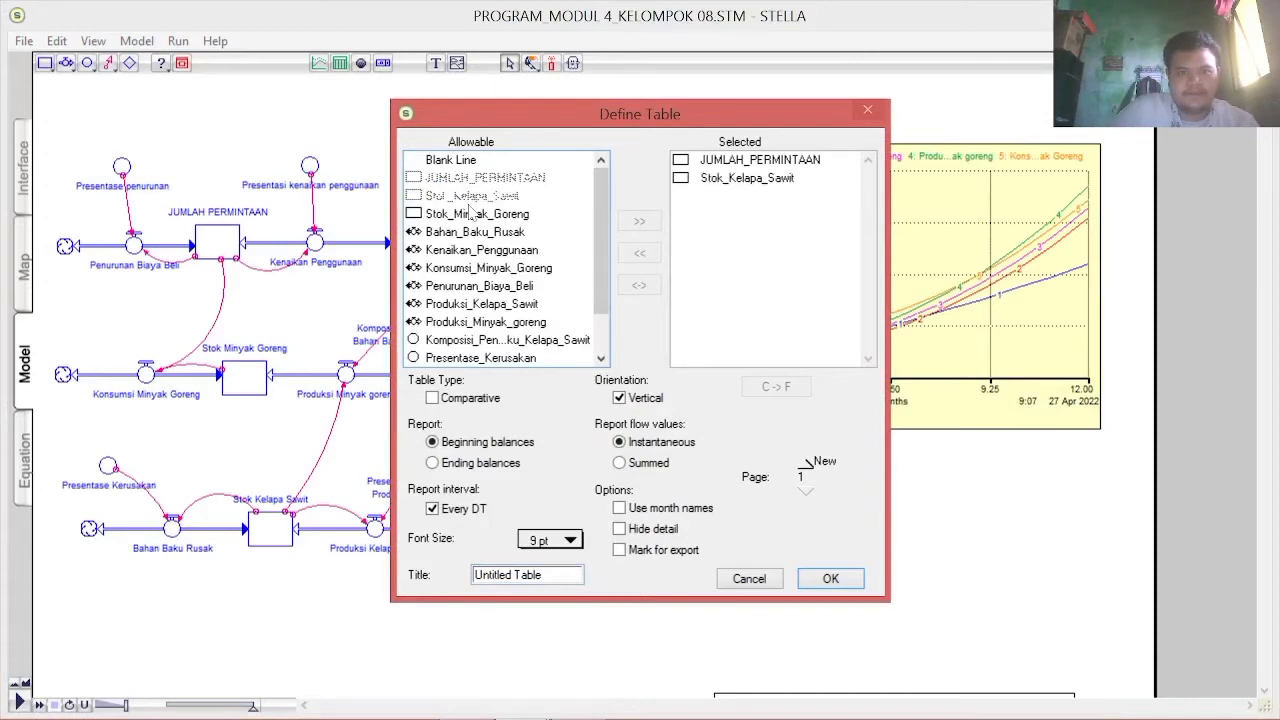
{"action": "double_click", "coordinate": [468, 322]}
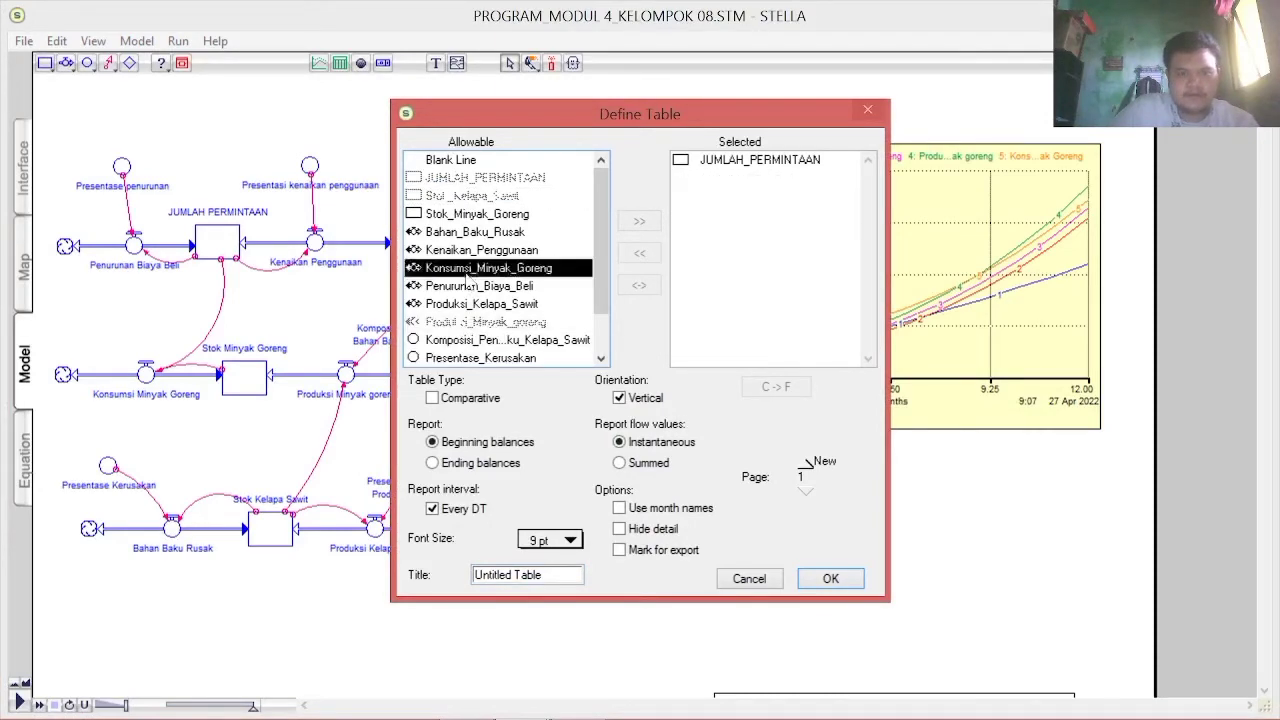
{"action": "double_click", "coordinate": [466, 270]}
{"action": "left_click", "coordinate": [829, 578]}
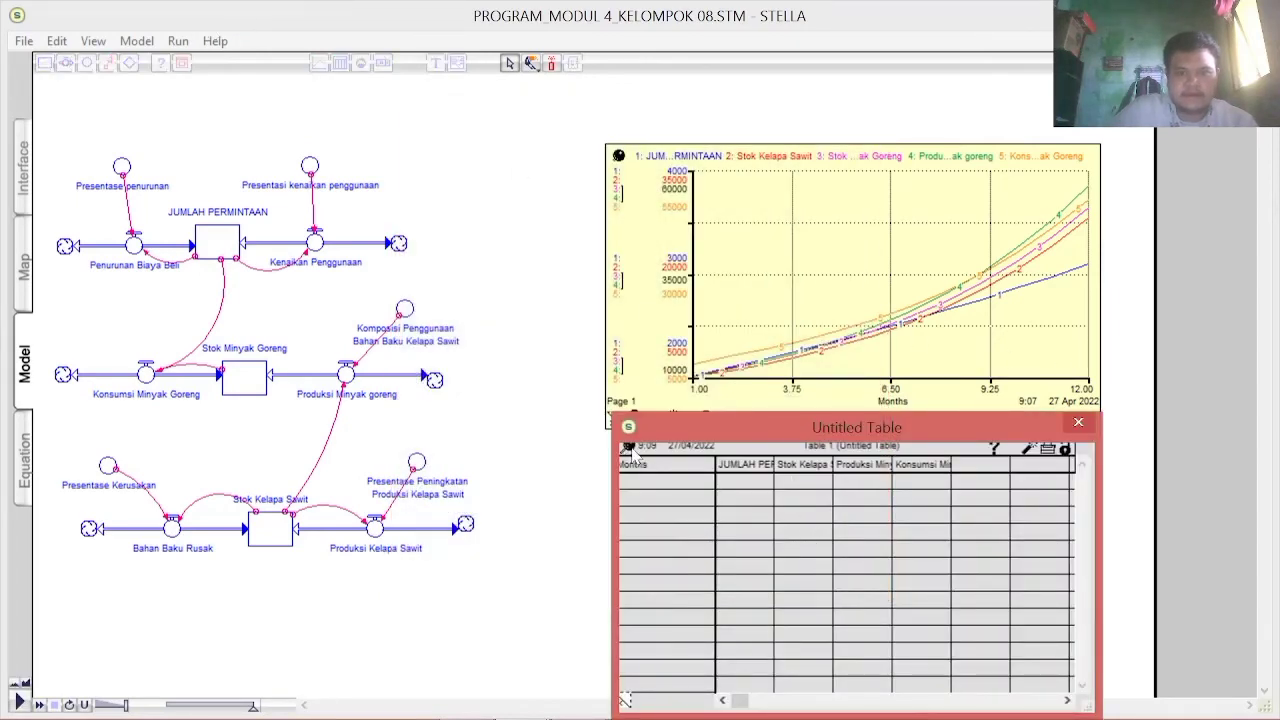
Pin the table pad to the canvas and rerun the simulation to fill it
{"action": "left_click", "coordinate": [574, 457]}
{"action": "left_click", "coordinate": [178, 41]}
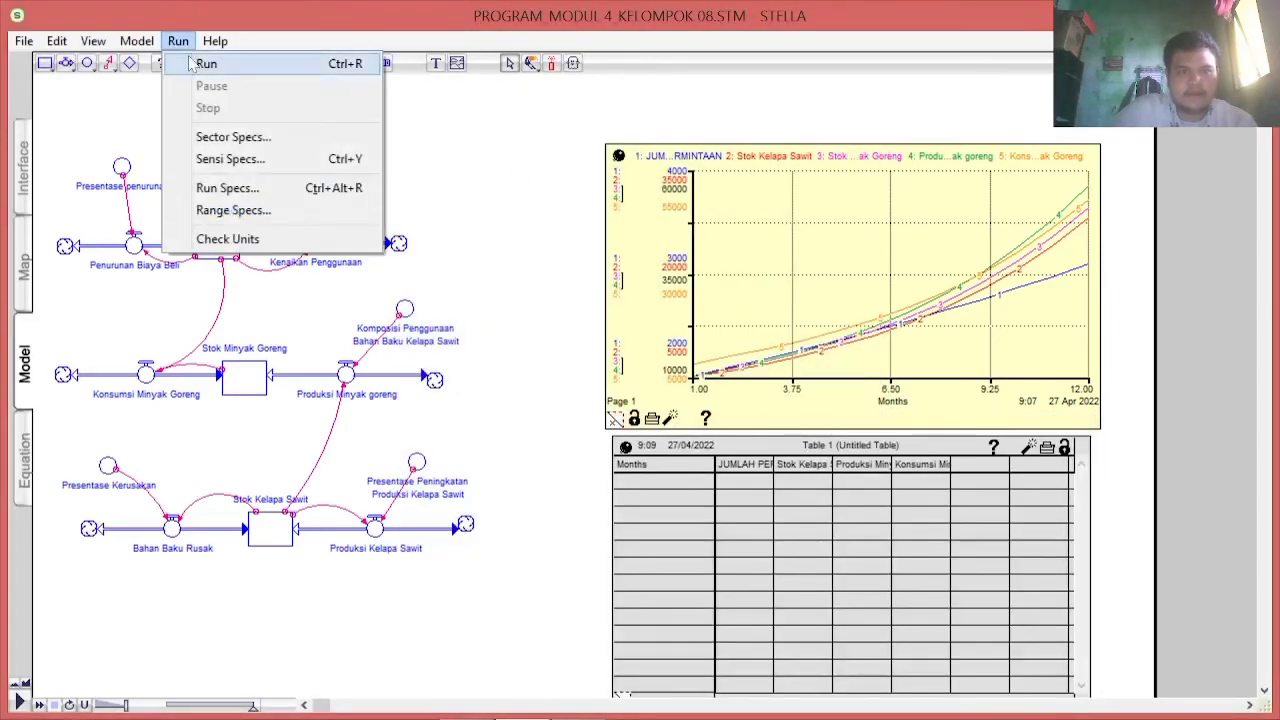
{"action": "left_click", "coordinate": [204, 63]}
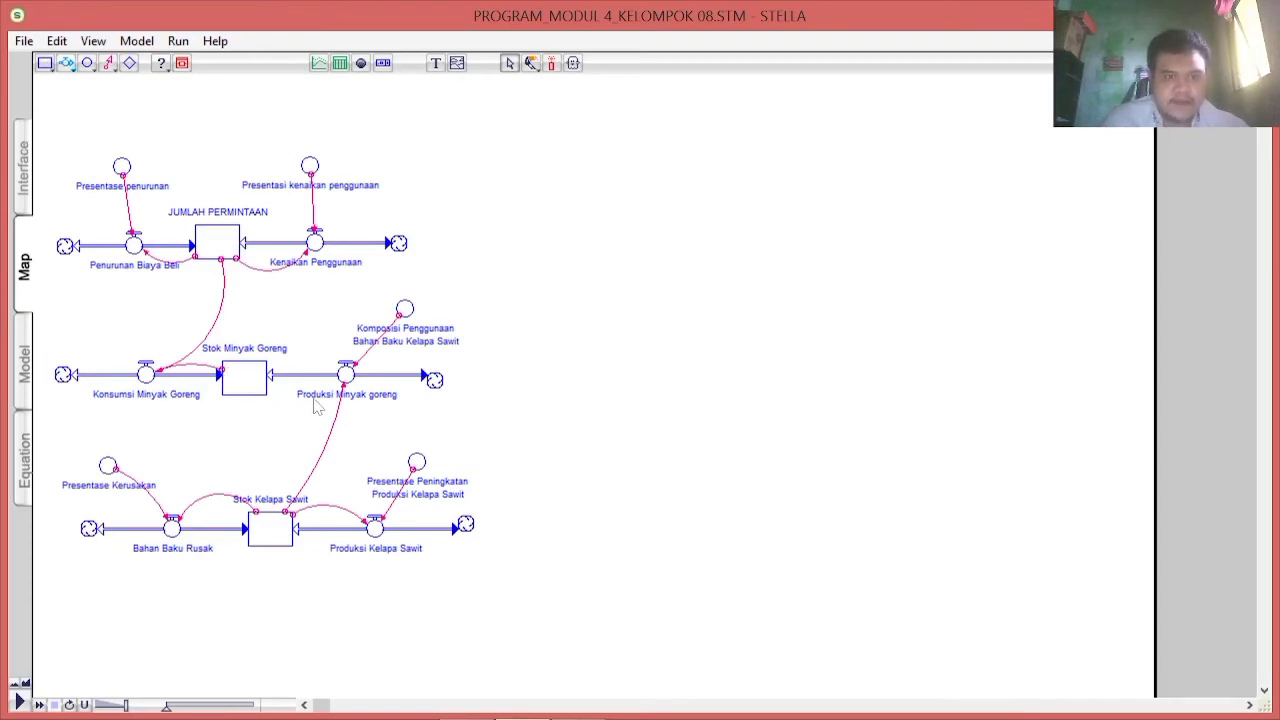
Go to the Model layer and check the values of the Presentase_penurunan and Presentasi_kenaikan_penggunaan converters
{"action": "mouse_move", "coordinate": [305, 402]}
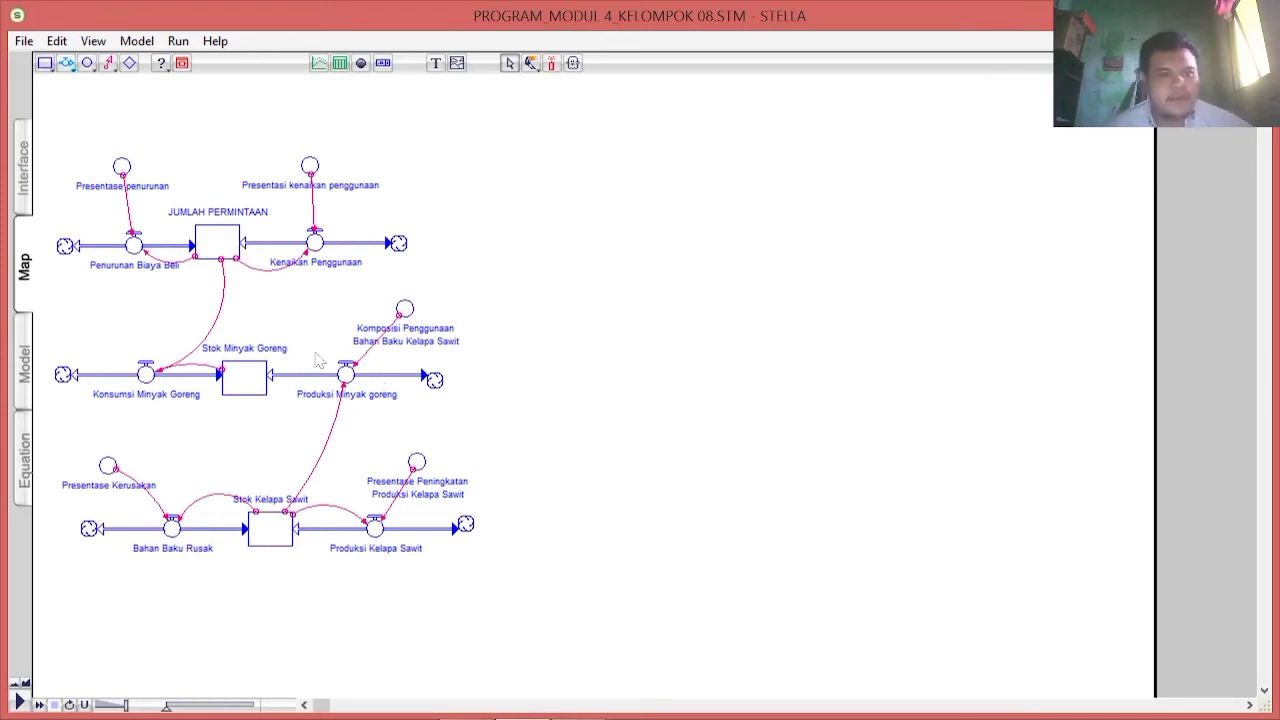
{"action": "mouse_move", "coordinate": [229, 260]}
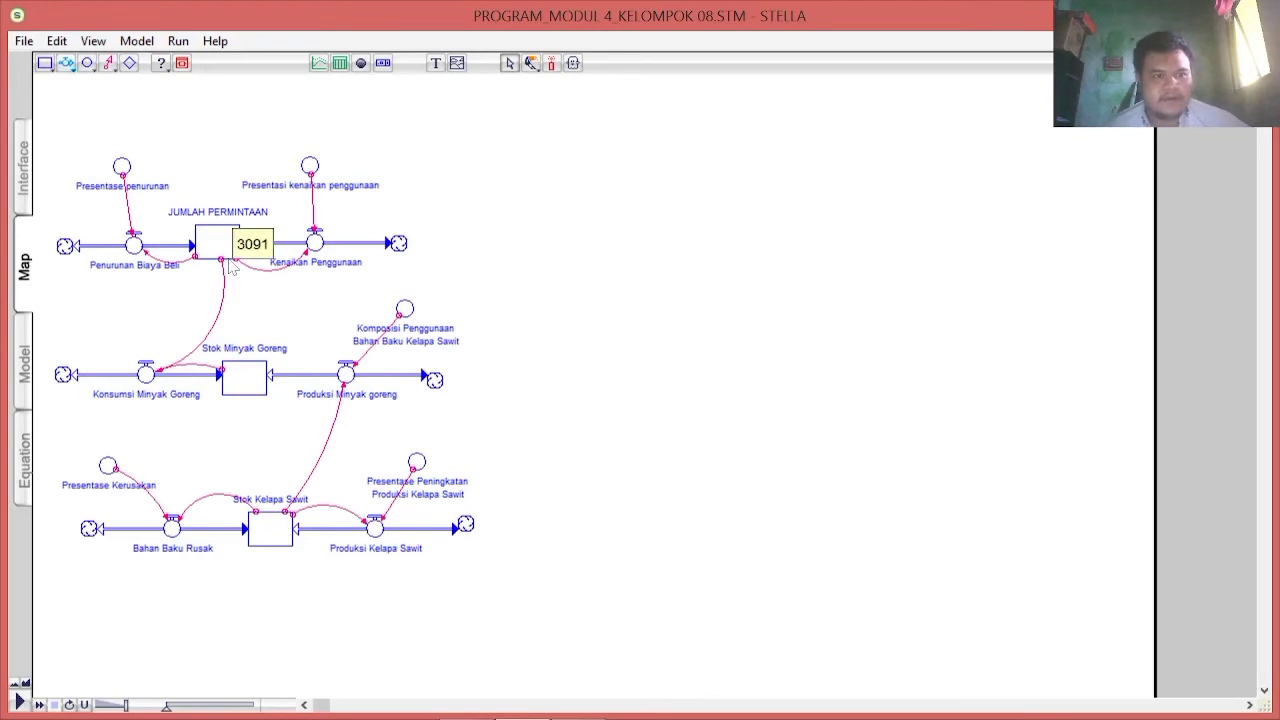
{"action": "left_click", "coordinate": [22, 370]}
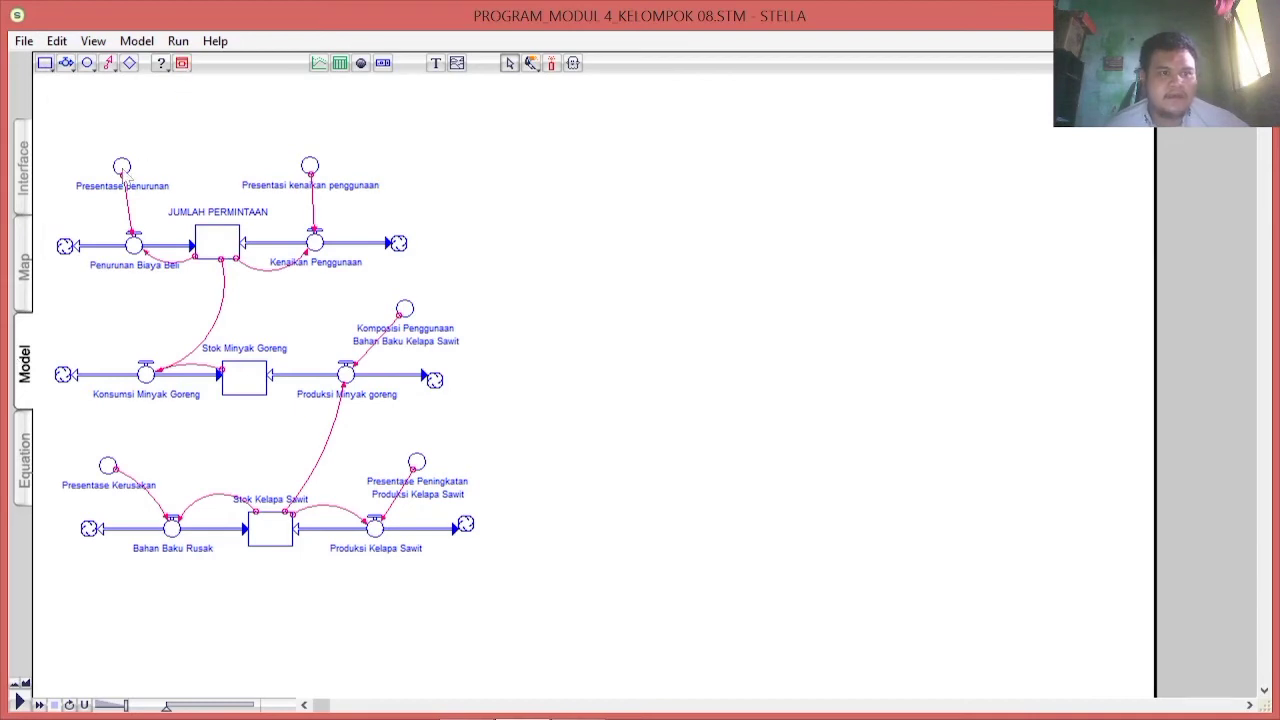
{"action": "double_click", "coordinate": [122, 167]}
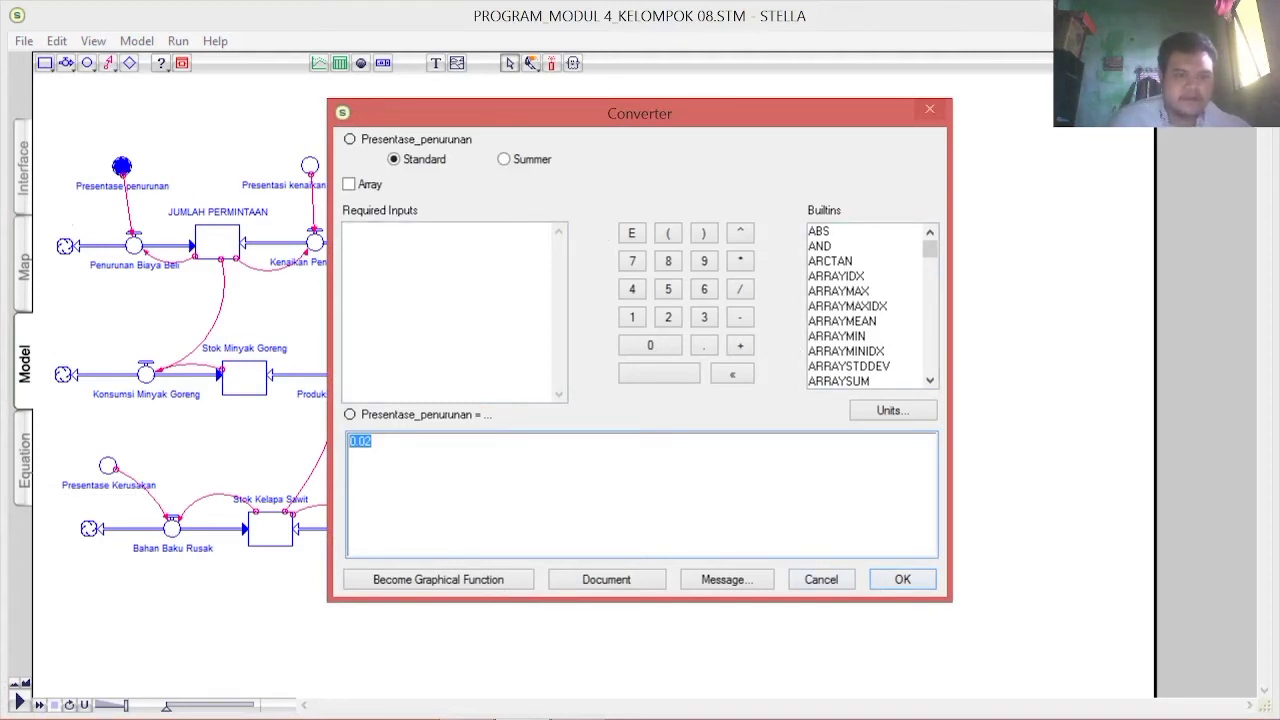
{"action": "left_click", "coordinate": [875, 590]}
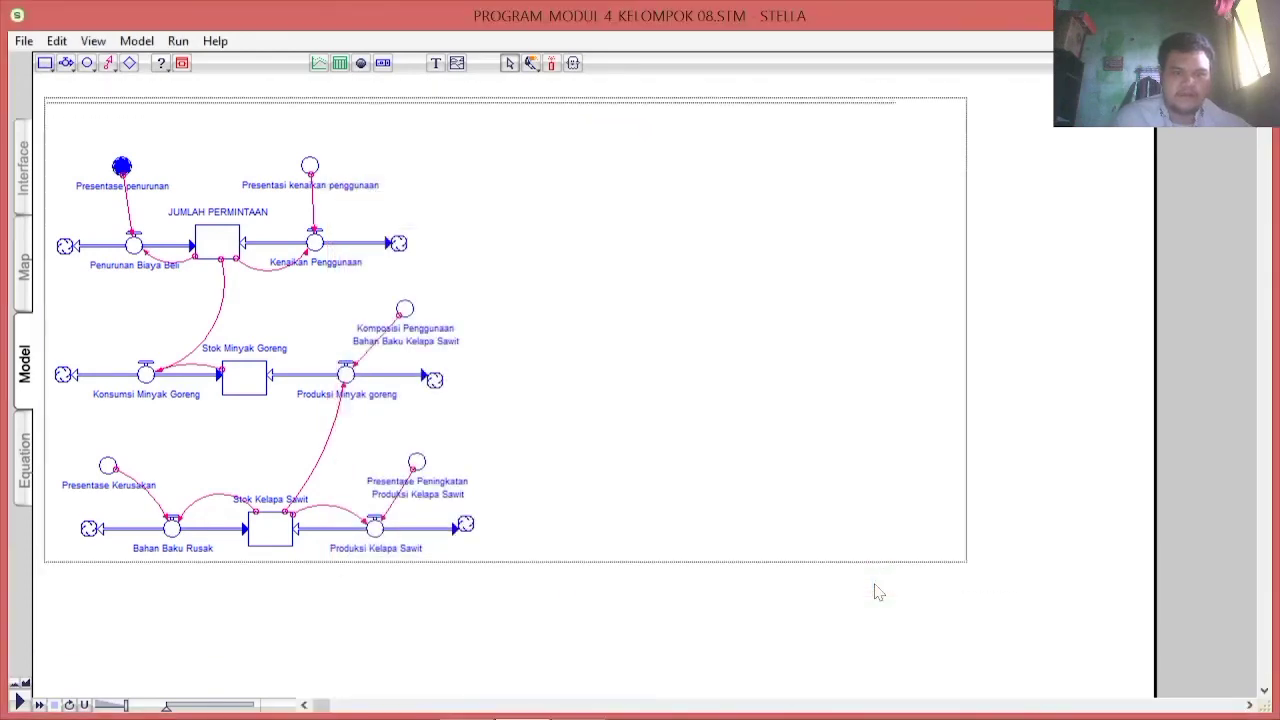
{"action": "double_click", "coordinate": [310, 166]}
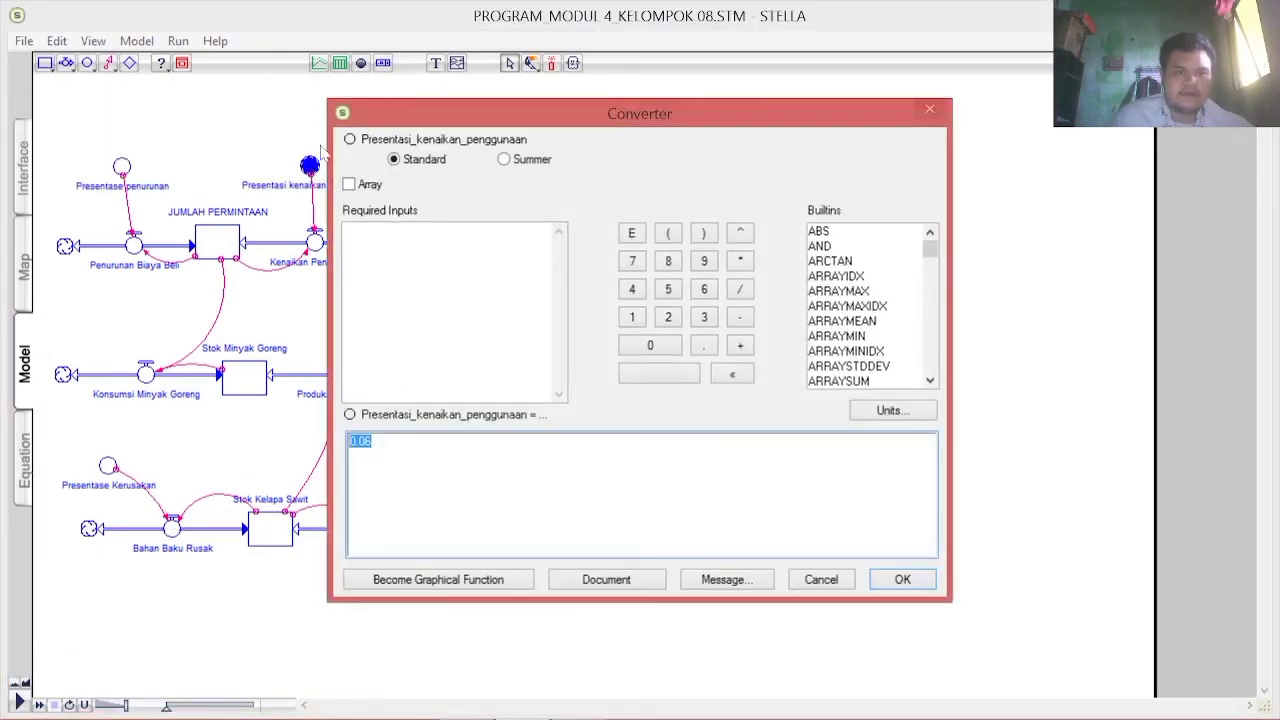
{"action": "left_click_drag", "start_coordinate": [460, 122], "coordinate": [632, 110]}
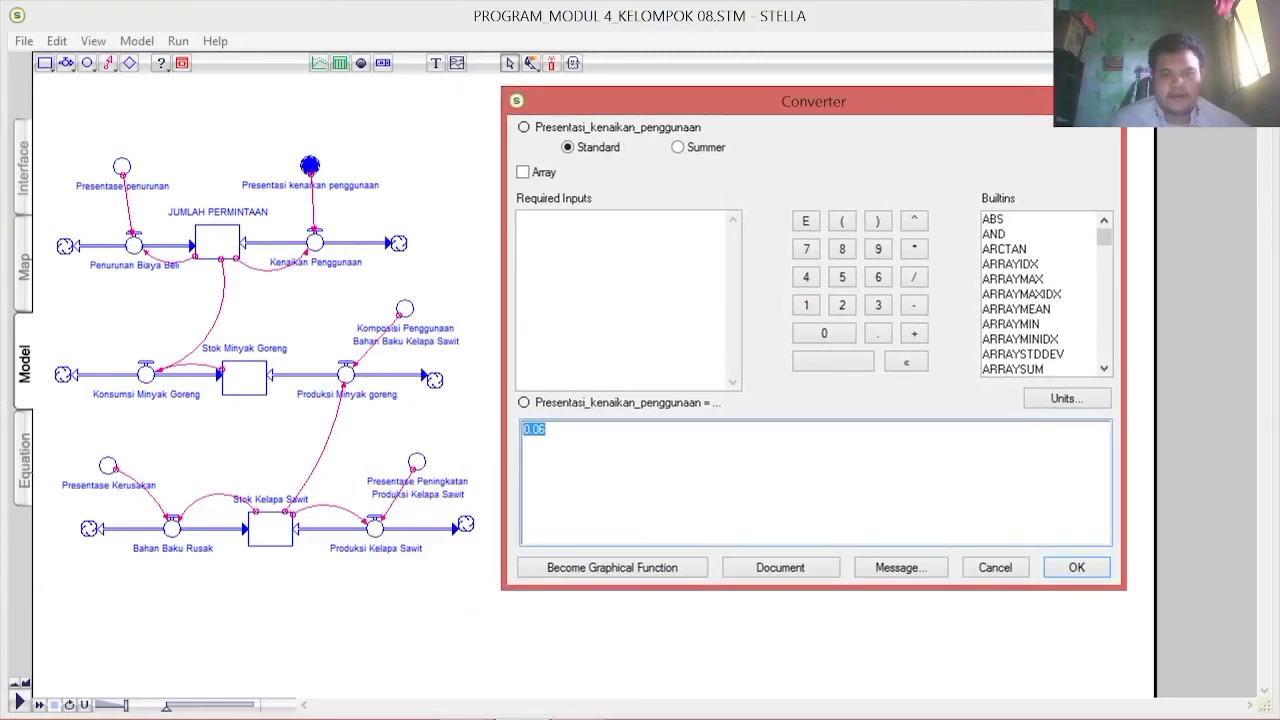
{"action": "left_click", "coordinate": [1073, 568]}
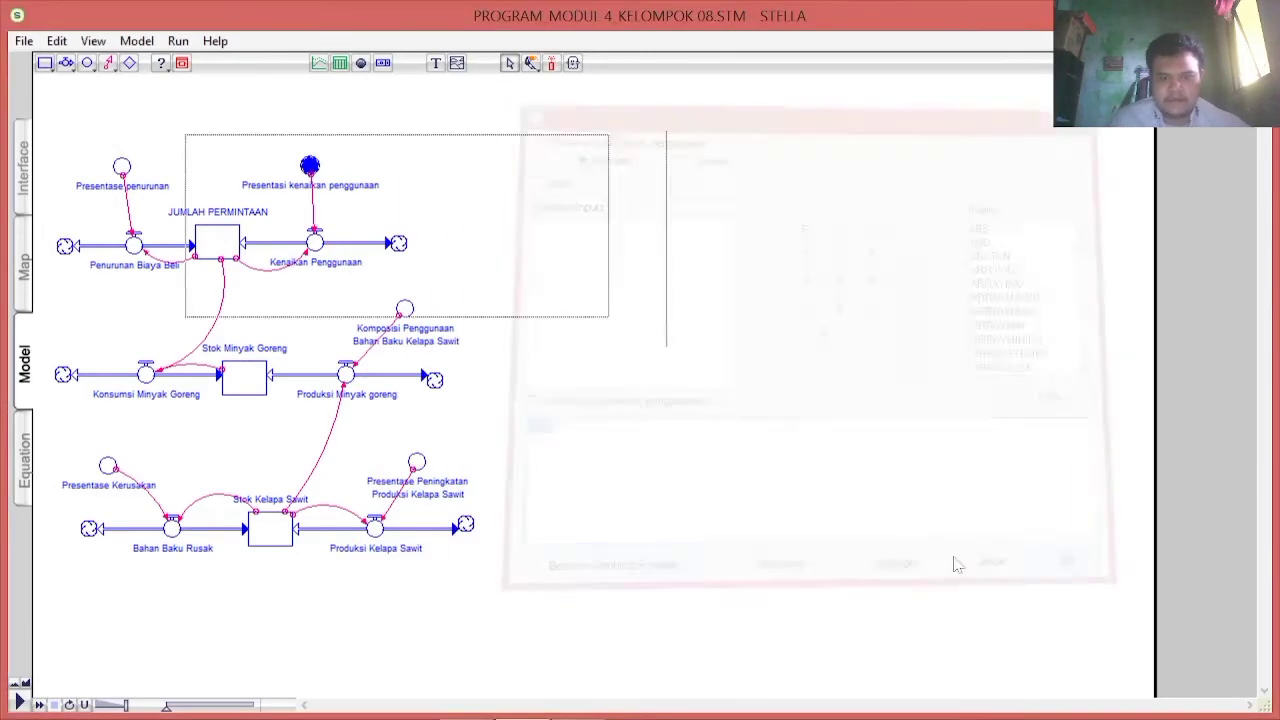
Check the values of the Presentase_Peningkatan_Produksi_Kelapa_Sawit and Presentase_Kerusakan converters
{"action": "double_click", "coordinate": [424, 461]}
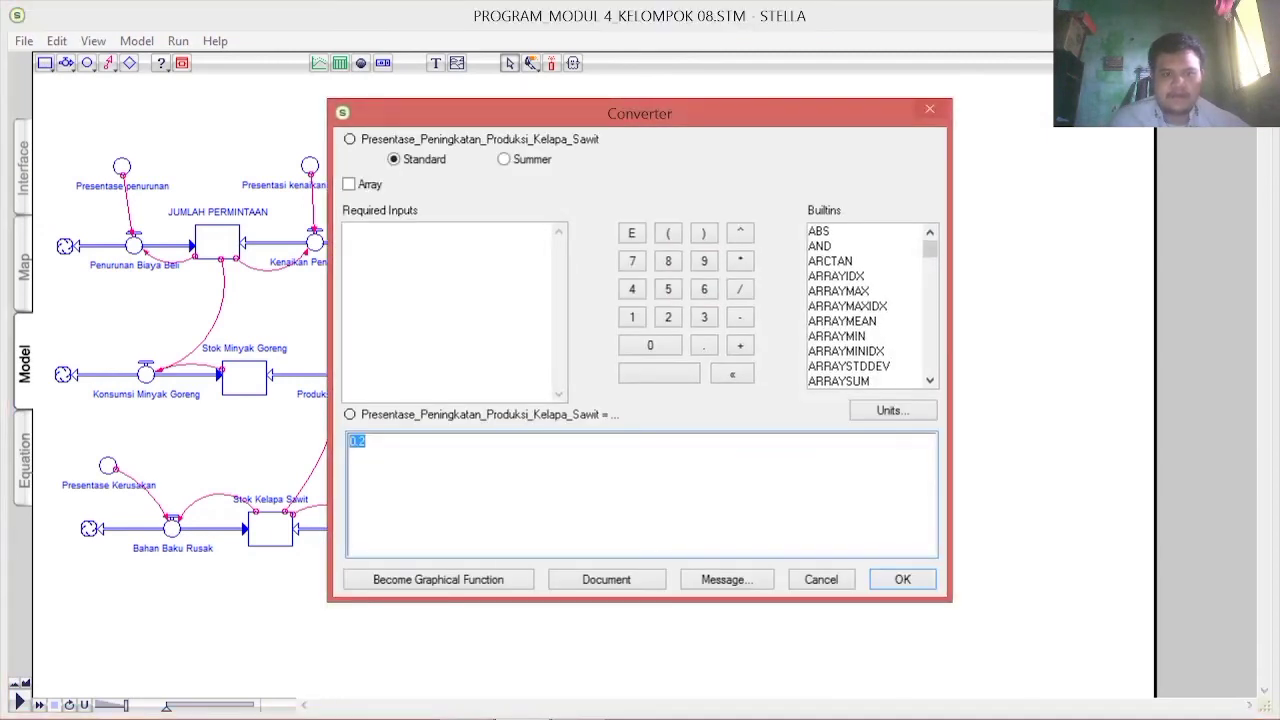
{"action": "left_click", "coordinate": [893, 582]}
{"action": "left_click", "coordinate": [108, 466]}
{"action": "double_click", "coordinate": [108, 467]}
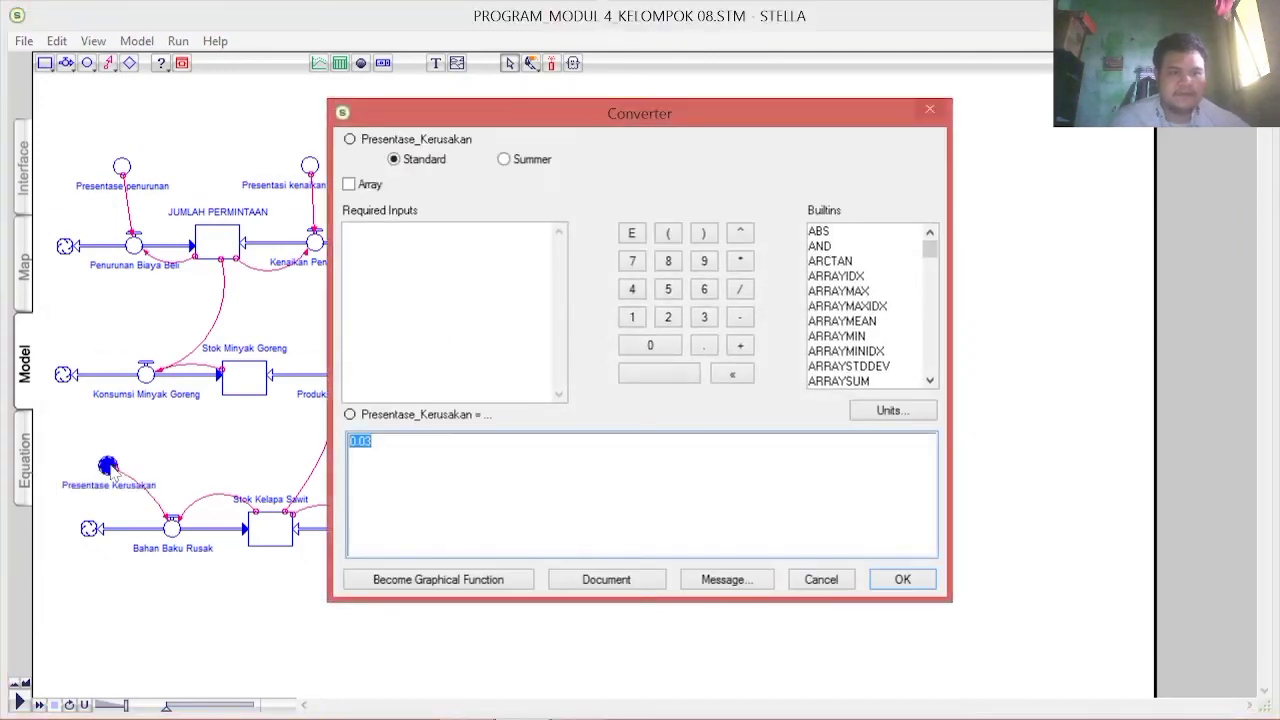
{"action": "left_click", "coordinate": [900, 579]}
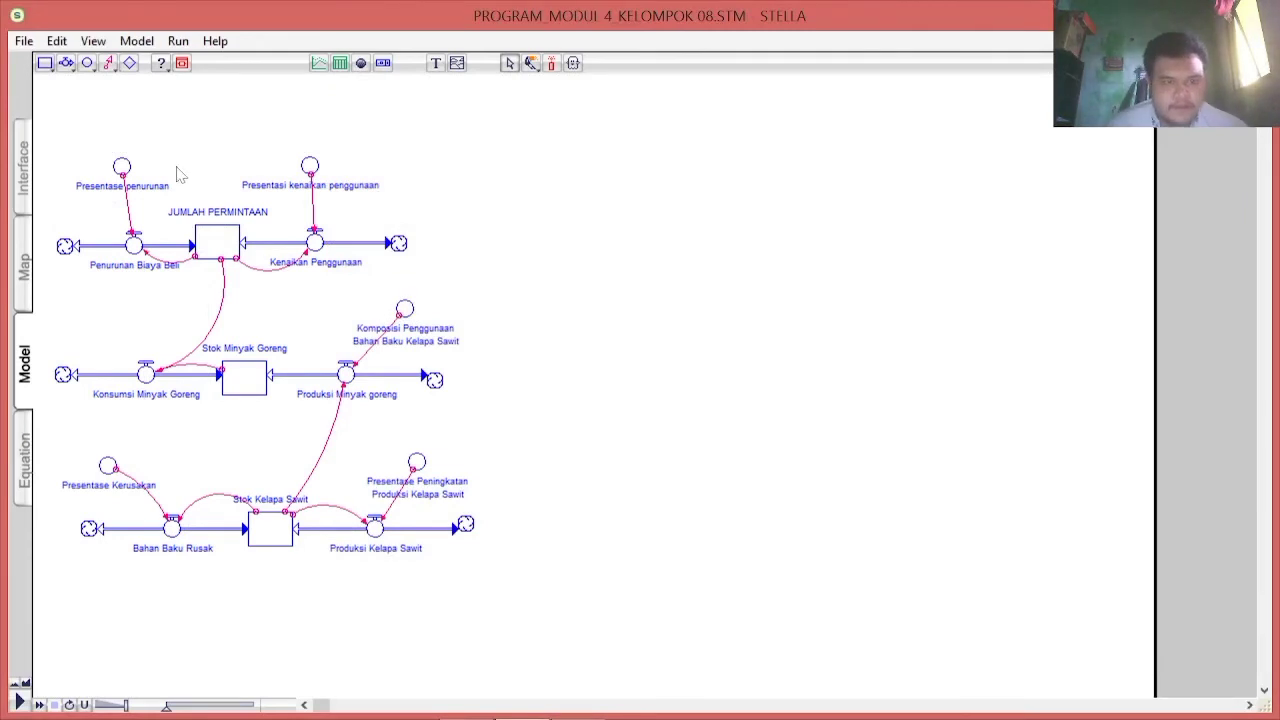
Check the equations of the Penurunan_Biaya_Beli and Kenaikan_Penggunaan flows and the initial value of the JUMLAH_PERMINTAAN stock
{"action": "double_click", "coordinate": [136, 248]}
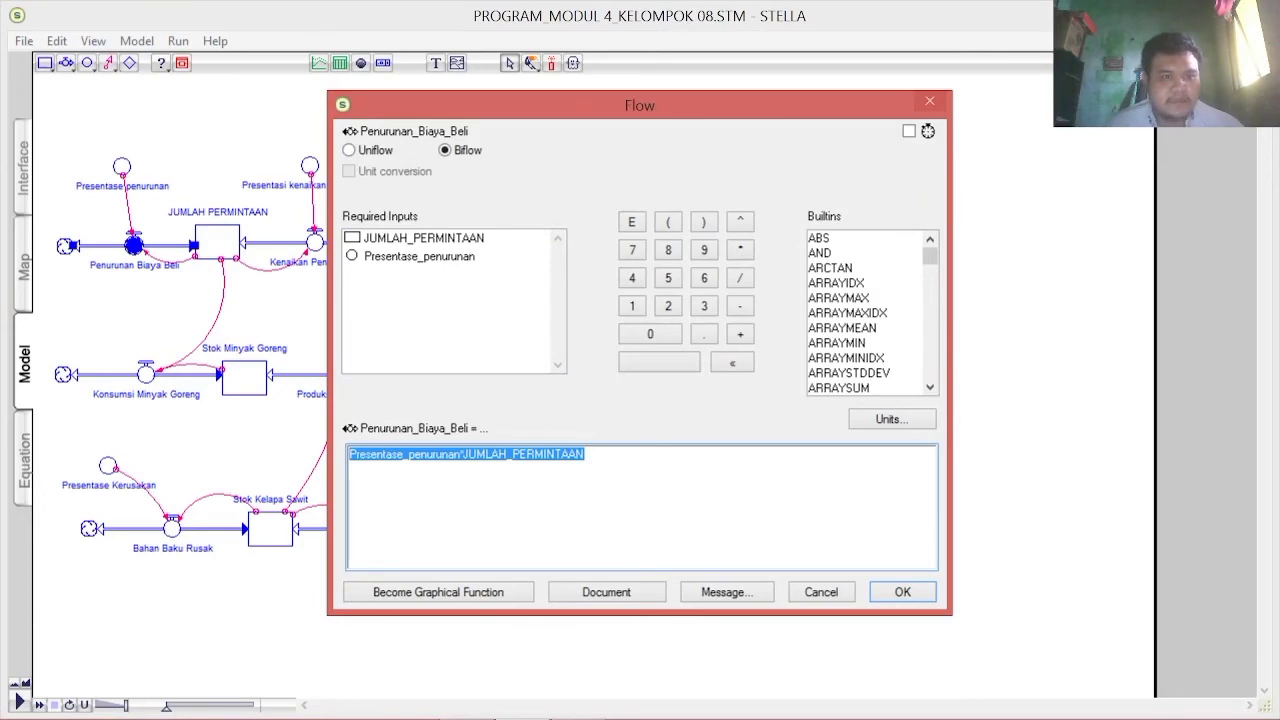
{"action": "left_click", "coordinate": [902, 592]}
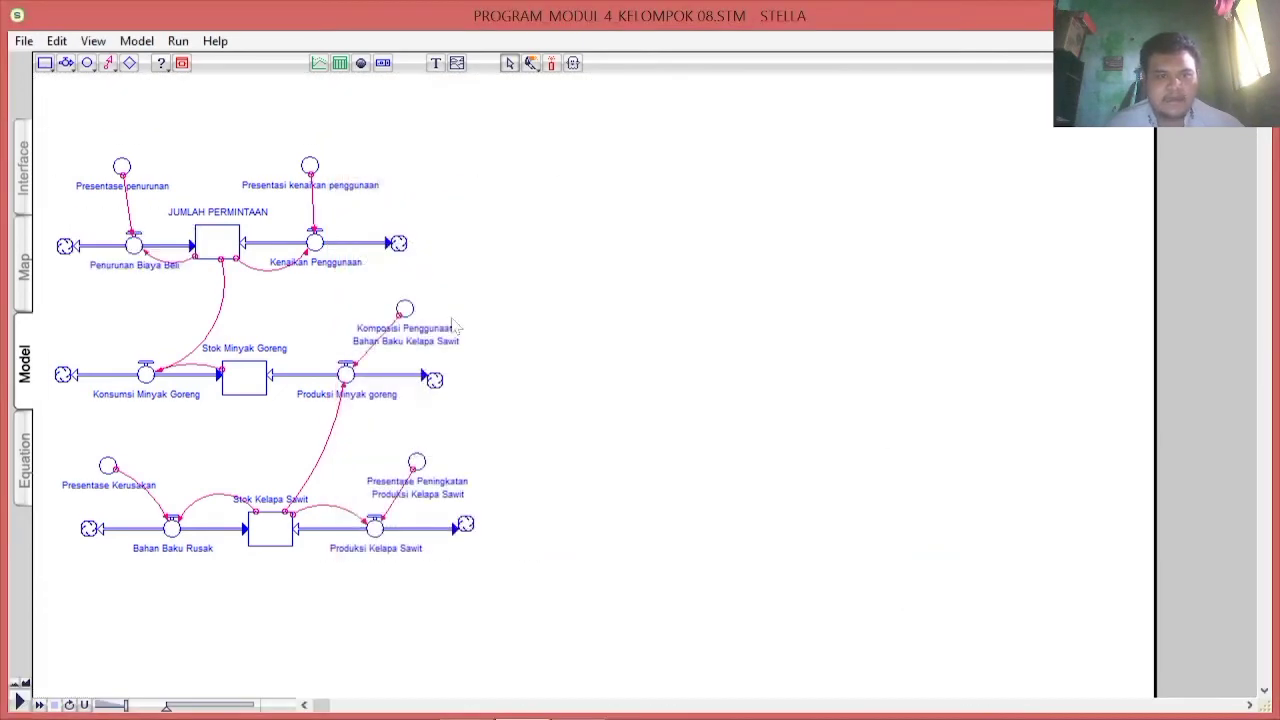
{"action": "double_click", "coordinate": [315, 242]}
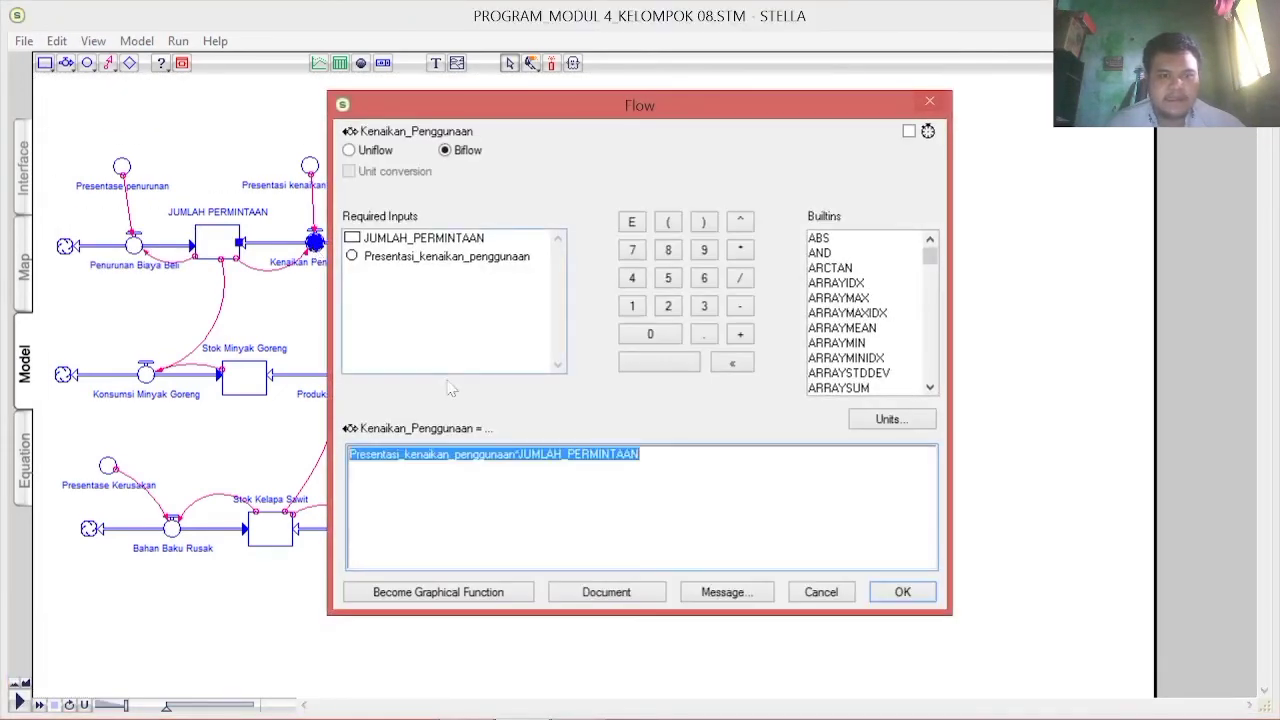
{"action": "left_click", "coordinate": [900, 591]}
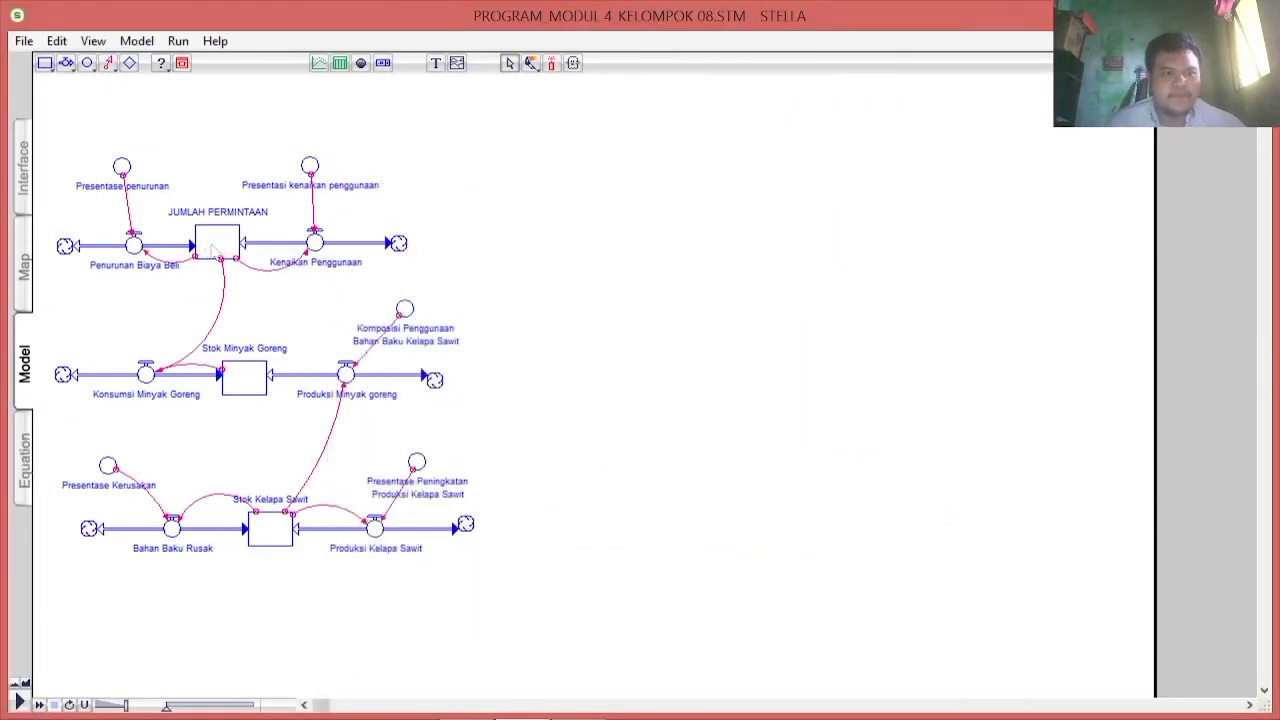
{"action": "double_click", "coordinate": [217, 242]}
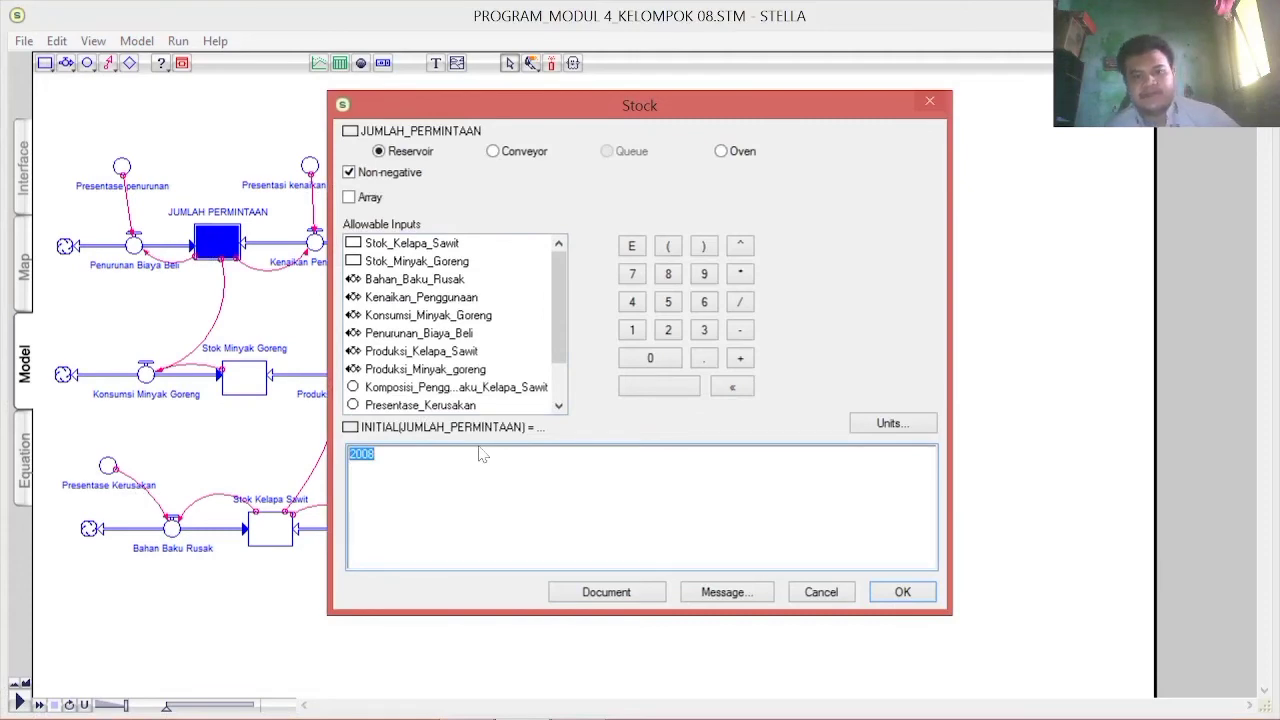
{"action": "left_click", "coordinate": [926, 591]}
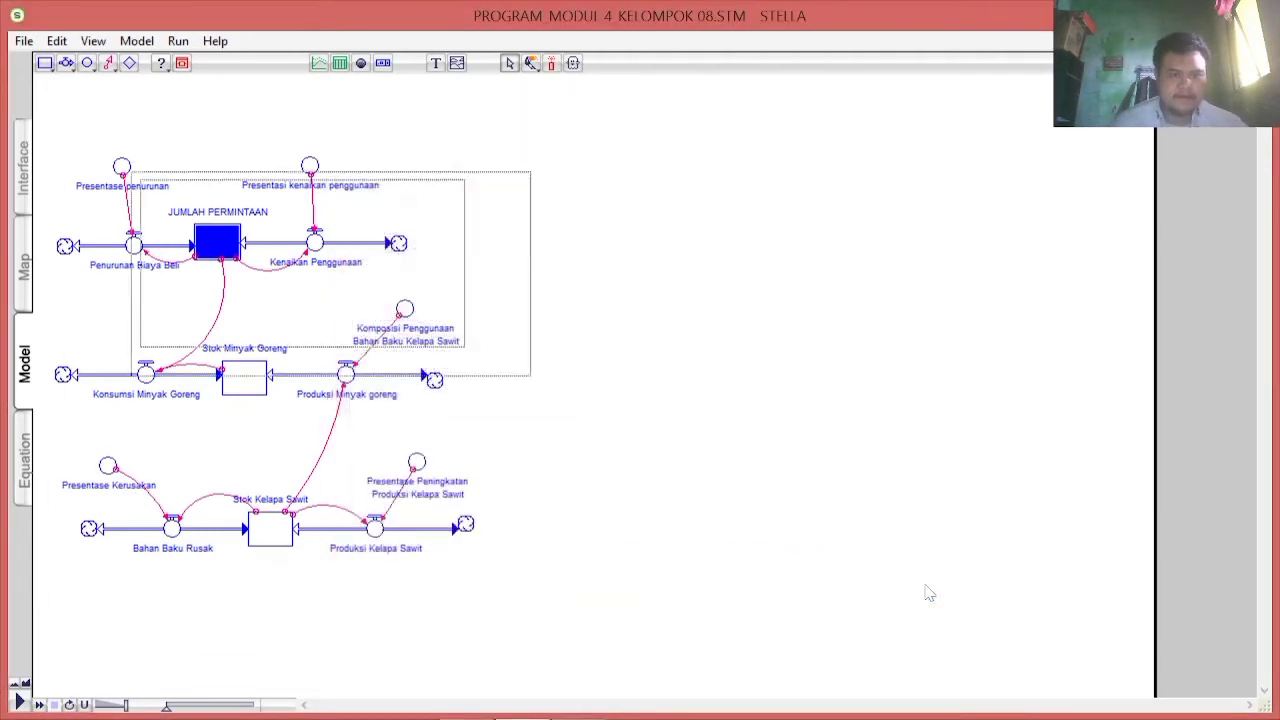
Check the initial value of the Stok_Kelapa_Sawit stock and the equation of the Konsumsi_Minyak_Goreng flow
{"action": "double_click", "coordinate": [276, 533]}
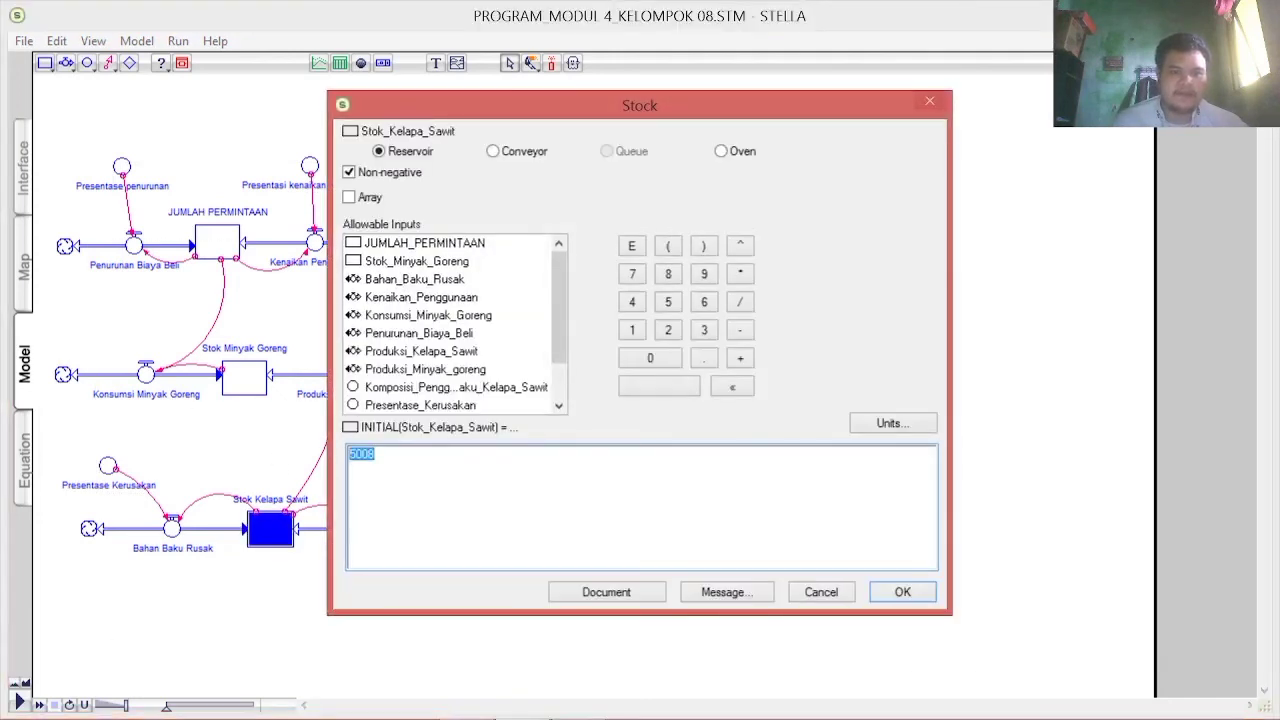
{"action": "left_click", "coordinate": [903, 593]}
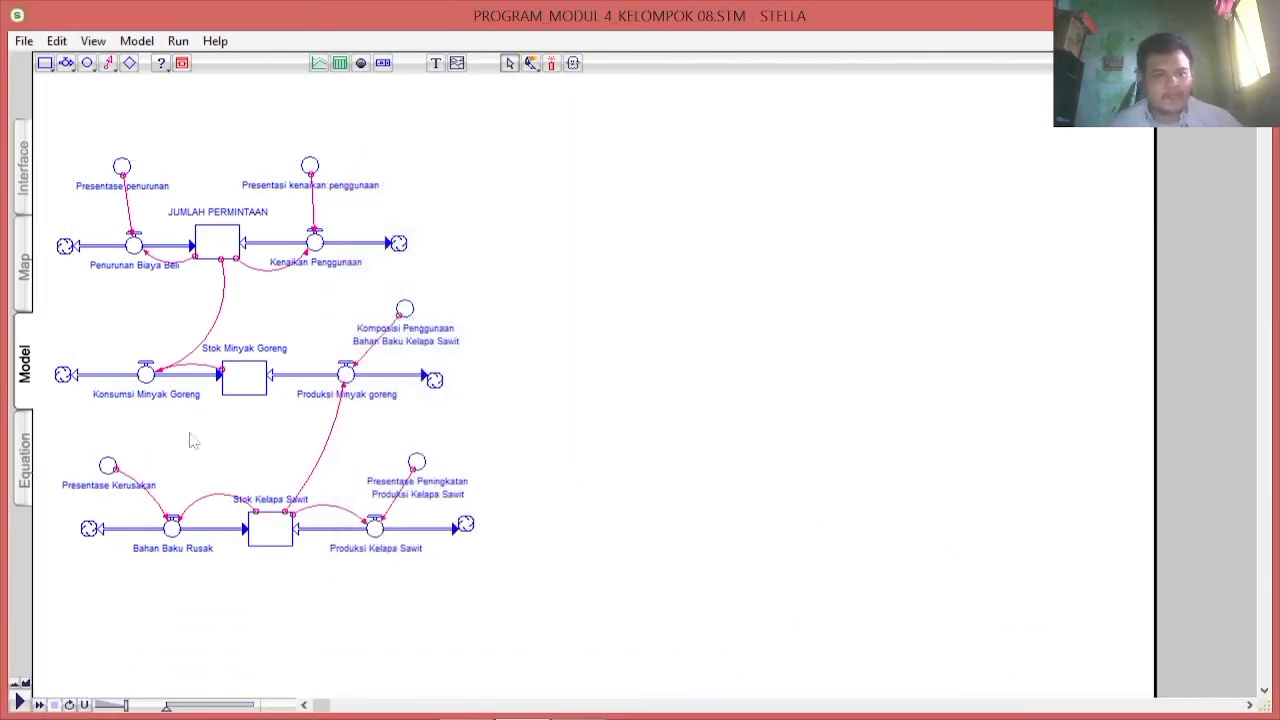
{"action": "double_click", "coordinate": [148, 375]}
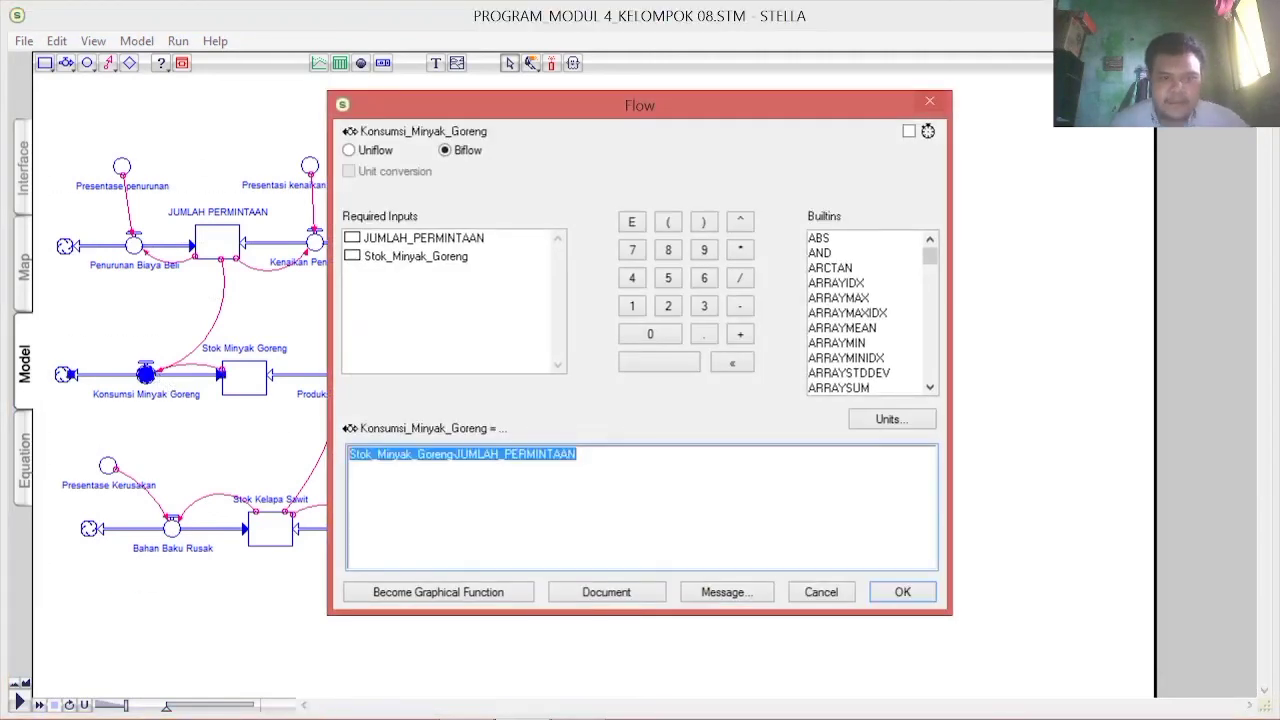
{"action": "left_click", "coordinate": [902, 592]}
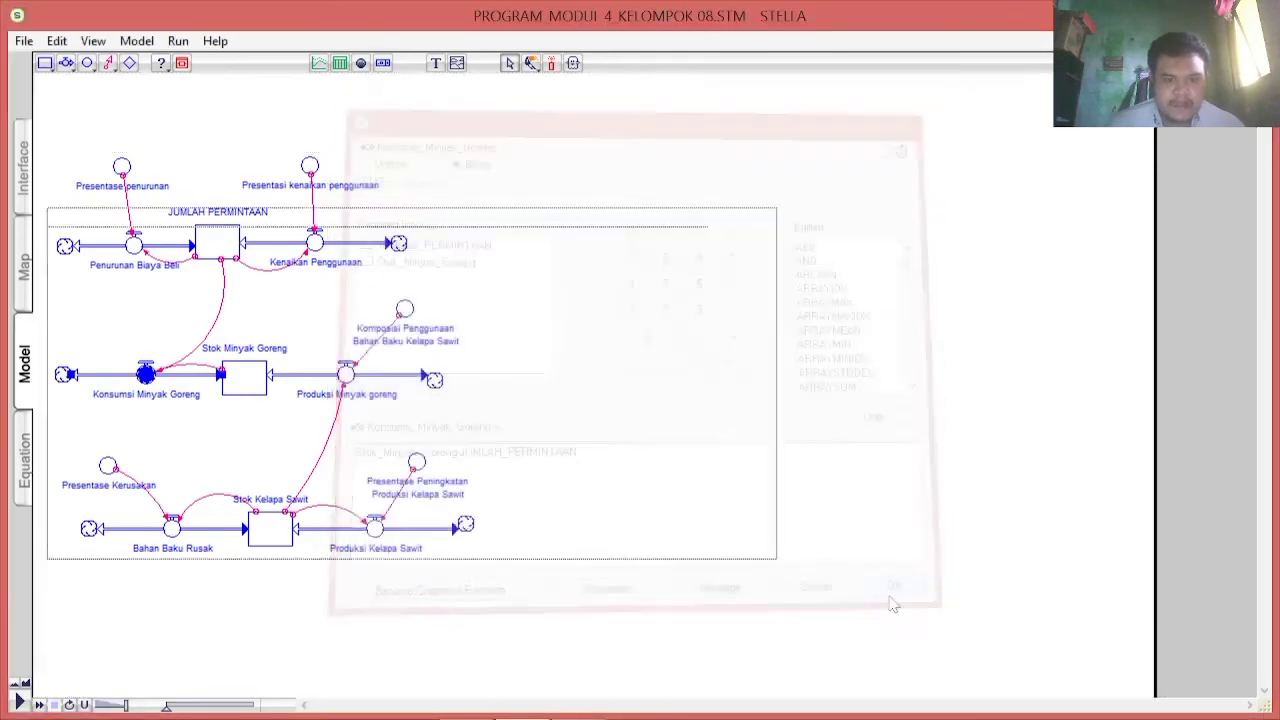
Check the equations of the Bahan_Baku_Rusak and Produksi_Kelapa_Sawit flows, rechecking the Stok_Kelapa_Sawit stock between them
{"action": "double_click", "coordinate": [172, 527]}
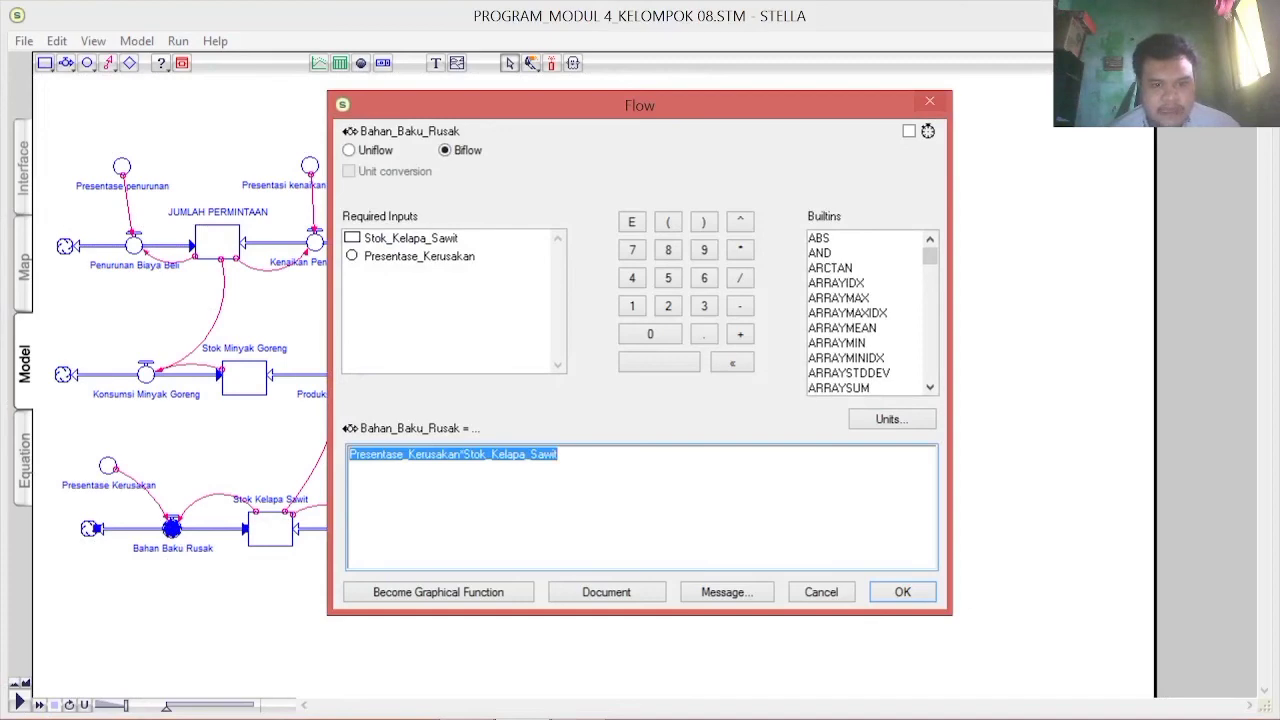
{"action": "left_click", "coordinate": [878, 598]}
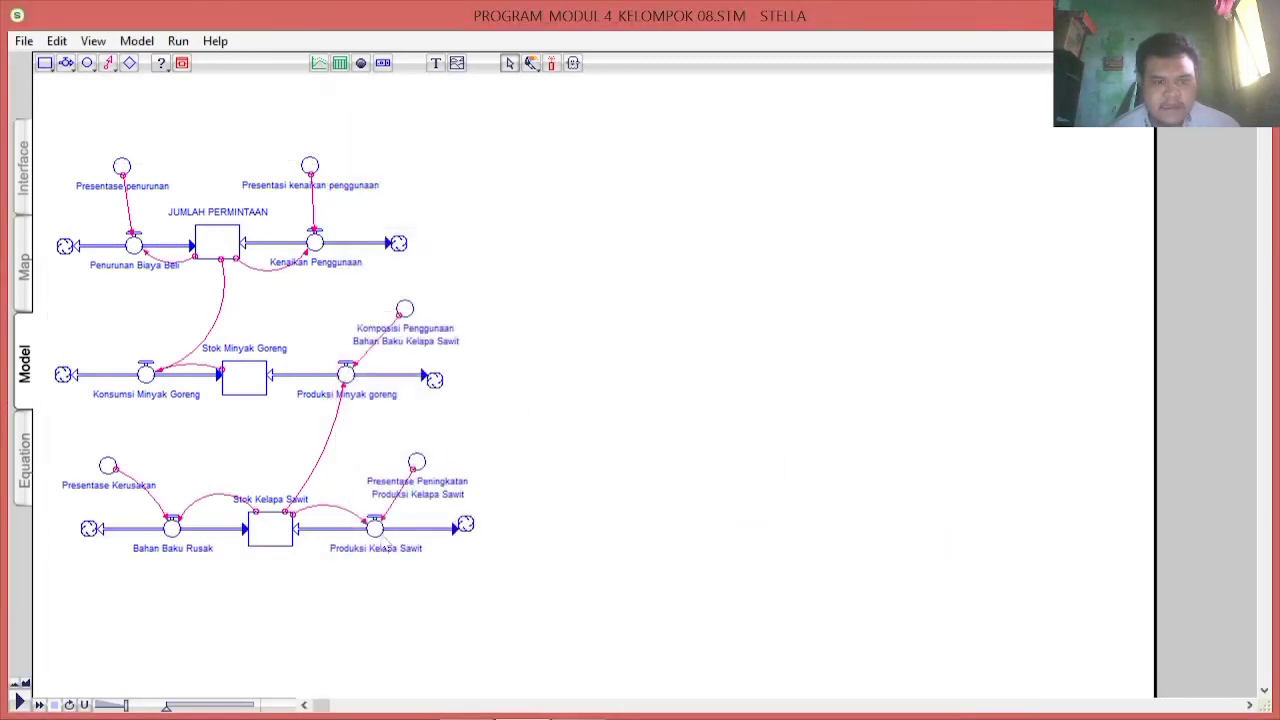
{"action": "double_click", "coordinate": [375, 527]}
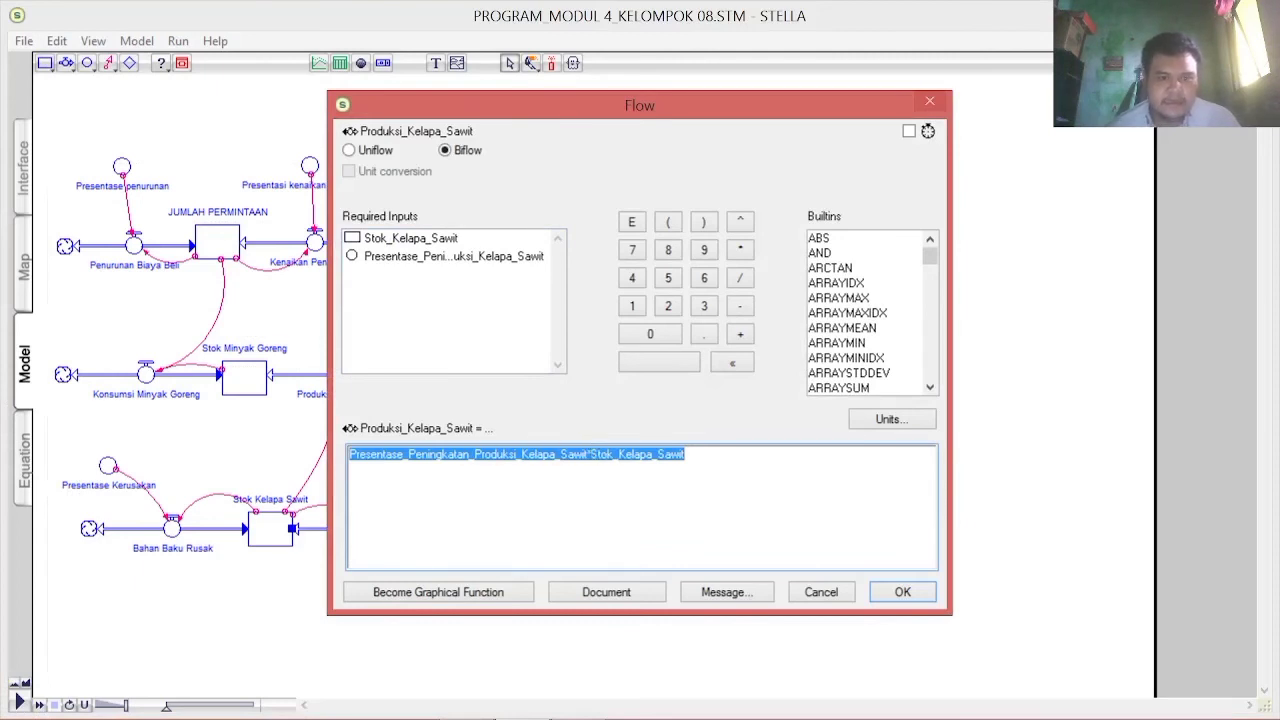
{"action": "left_click", "coordinate": [903, 592]}
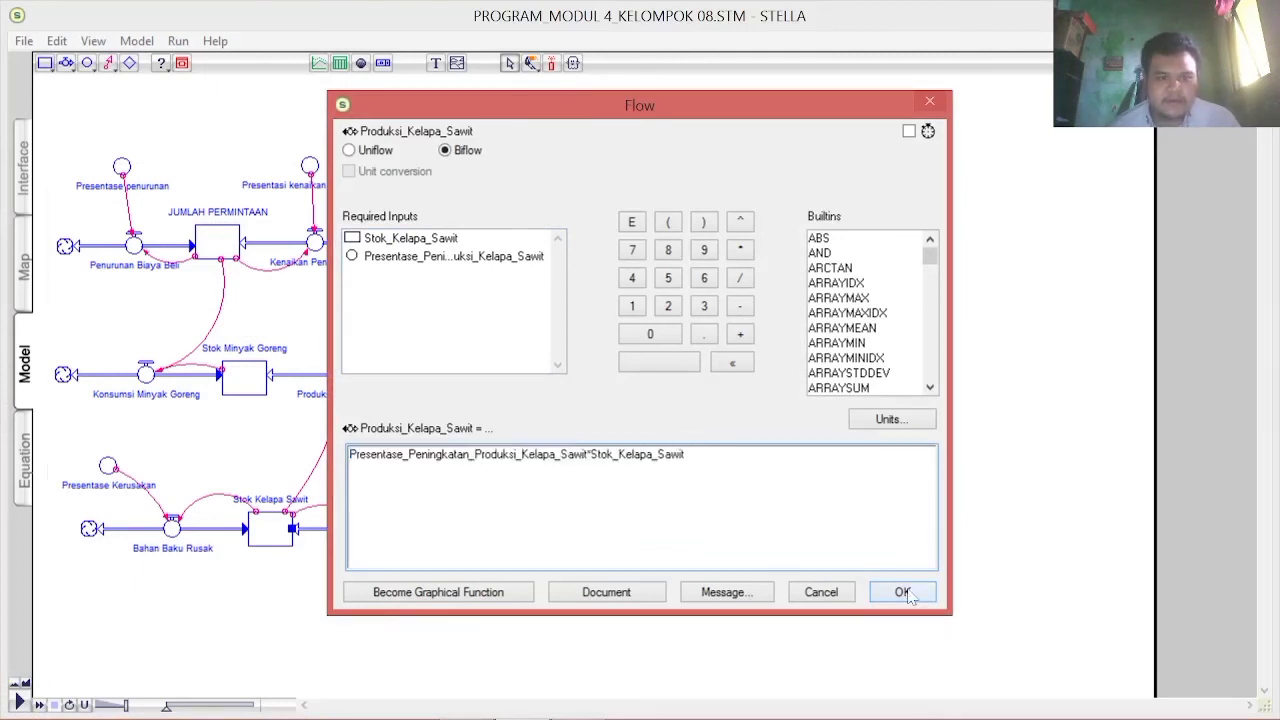
{"action": "double_click", "coordinate": [271, 538]}
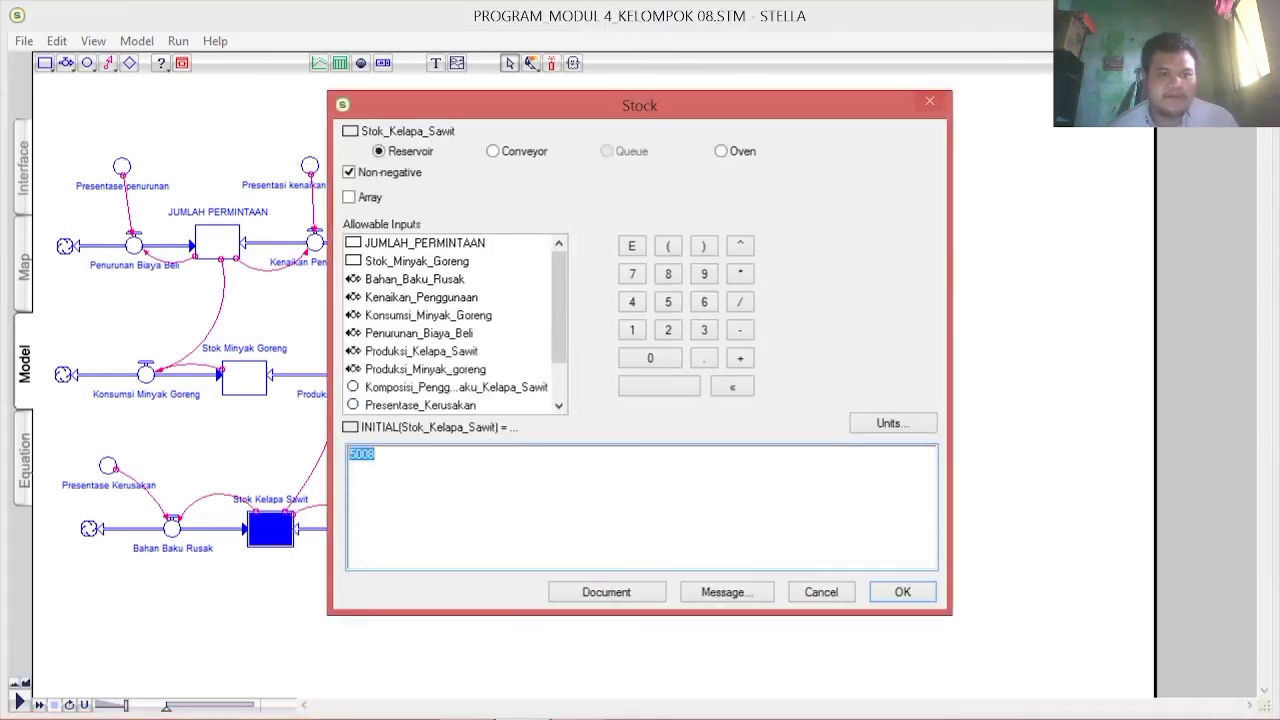
{"action": "left_click", "coordinate": [902, 592]}
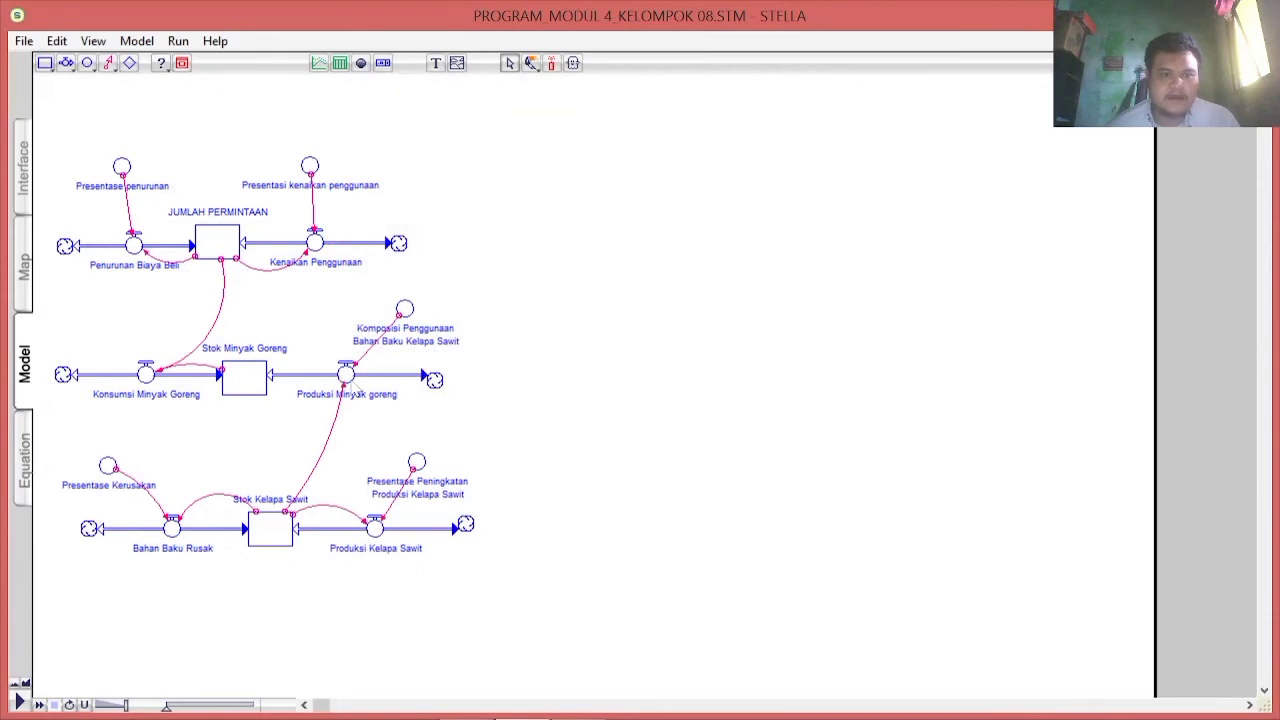
Check the definitions of the Produksi_Minyak_goreng flow, the Komposisi_Penggunaan_Bahan_Baku_Kelapa_Sawit converter and the Stok_Minyak_Goreng stock
{"action": "double_click", "coordinate": [350, 380]}
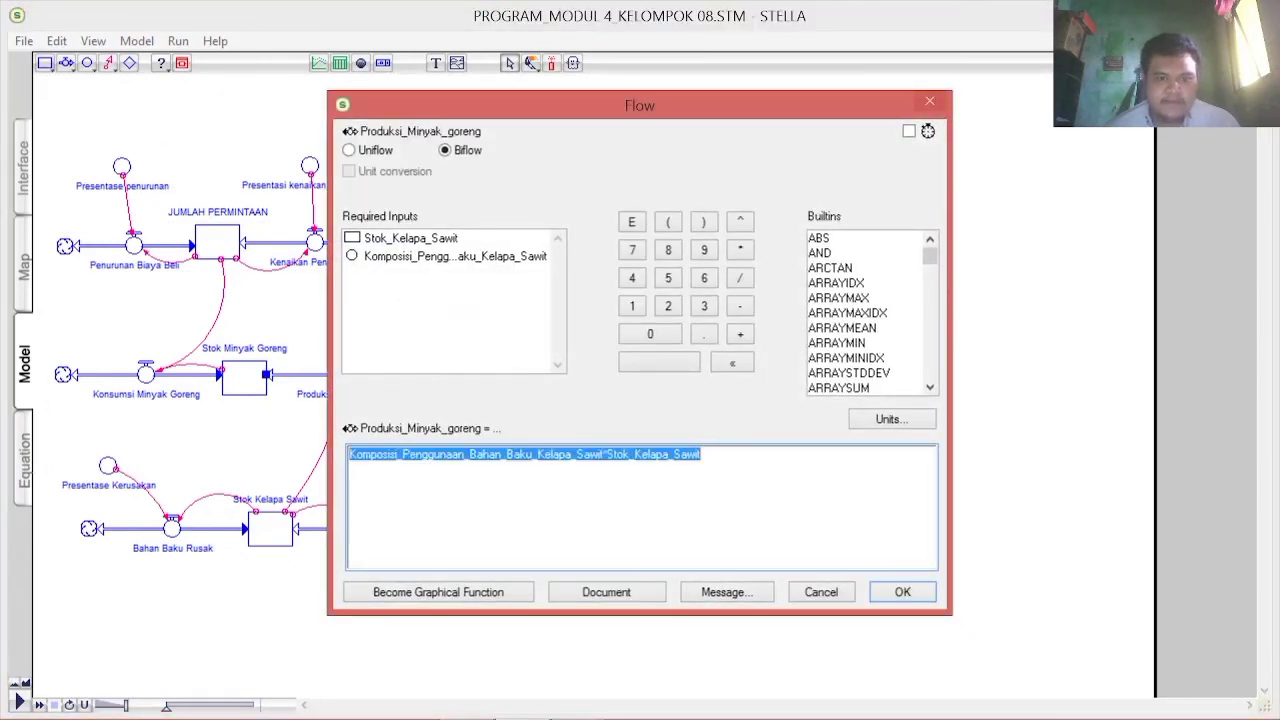
{"action": "left_click", "coordinate": [894, 592]}
{"action": "double_click", "coordinate": [406, 312]}
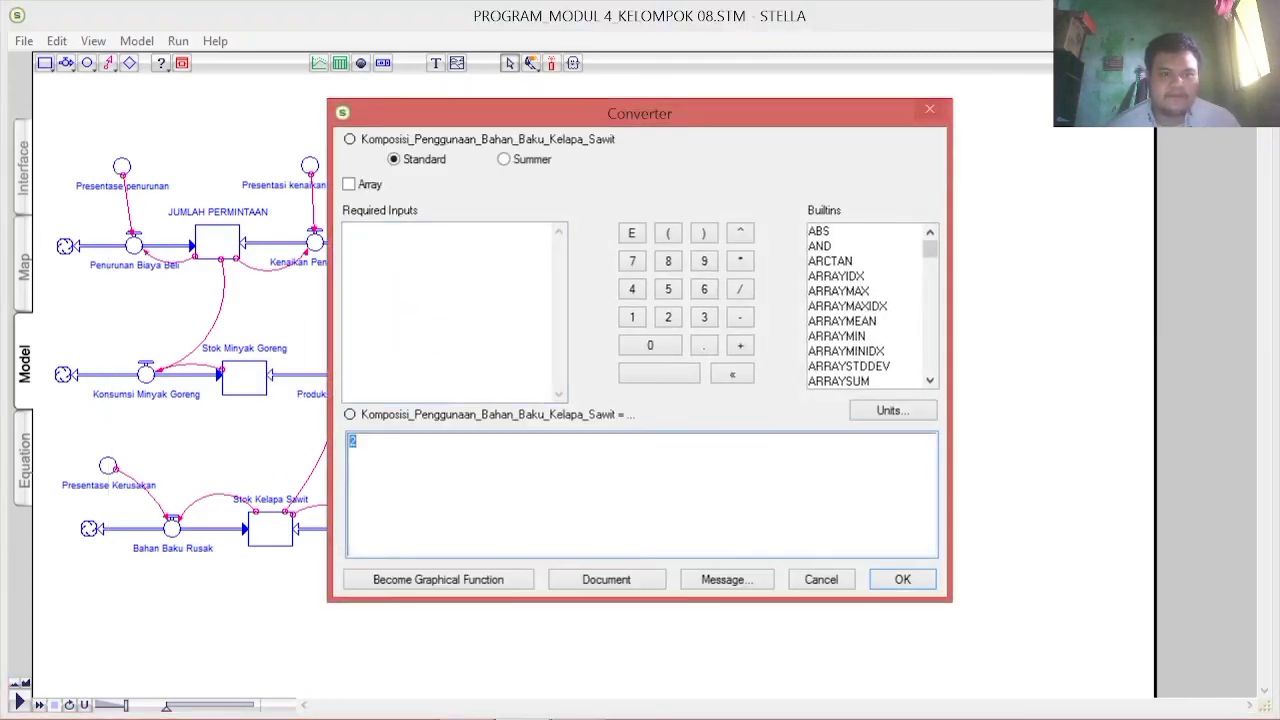
{"action": "left_click", "coordinate": [897, 580]}
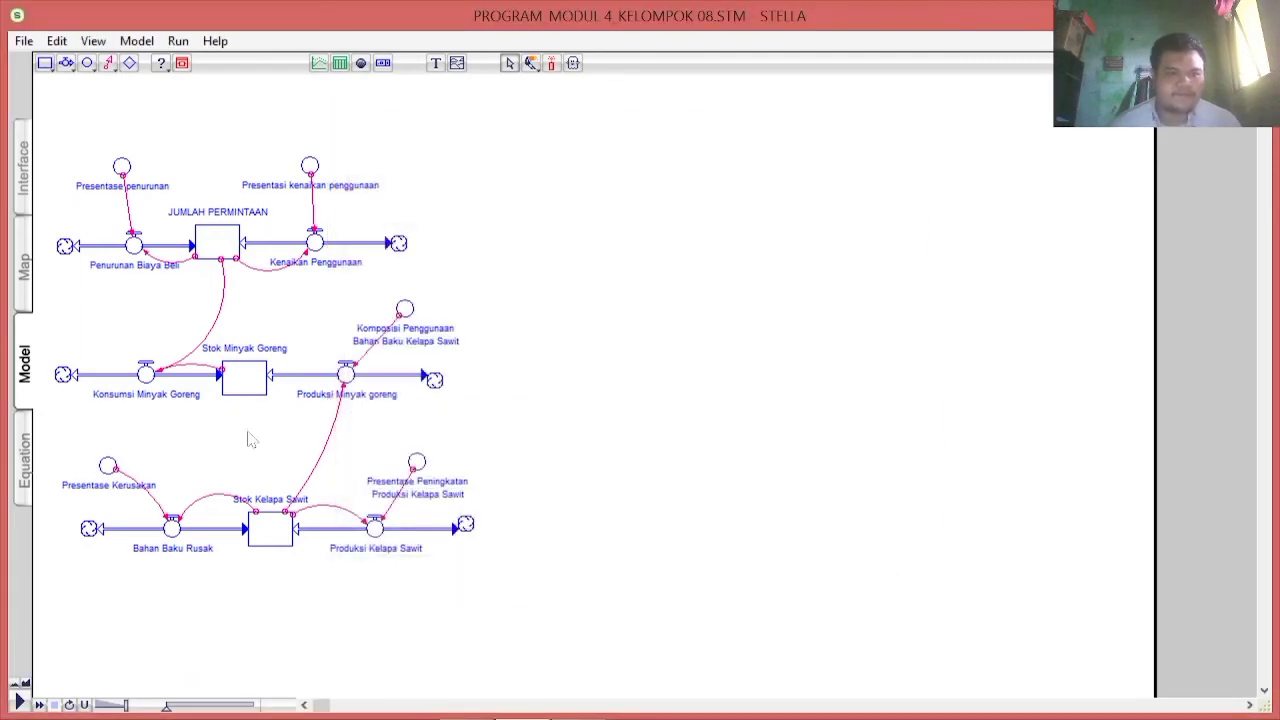
{"action": "double_click", "coordinate": [248, 377]}
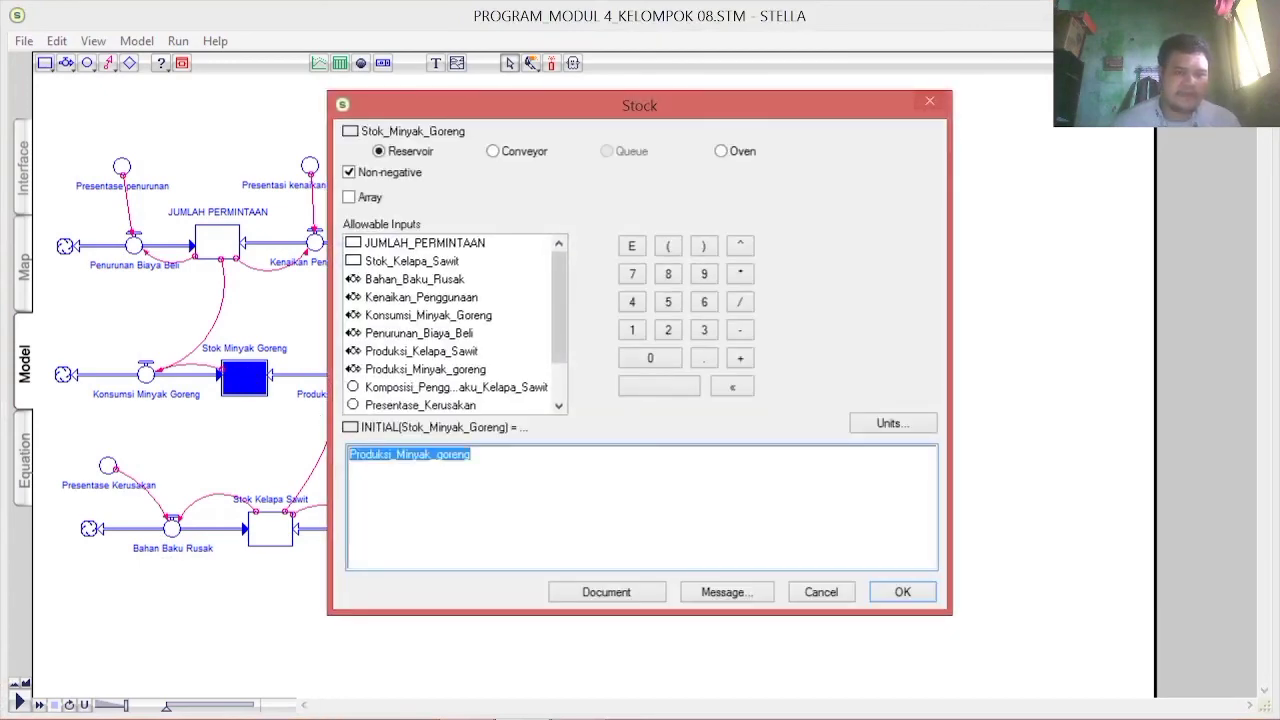
{"action": "left_click", "coordinate": [900, 592]}
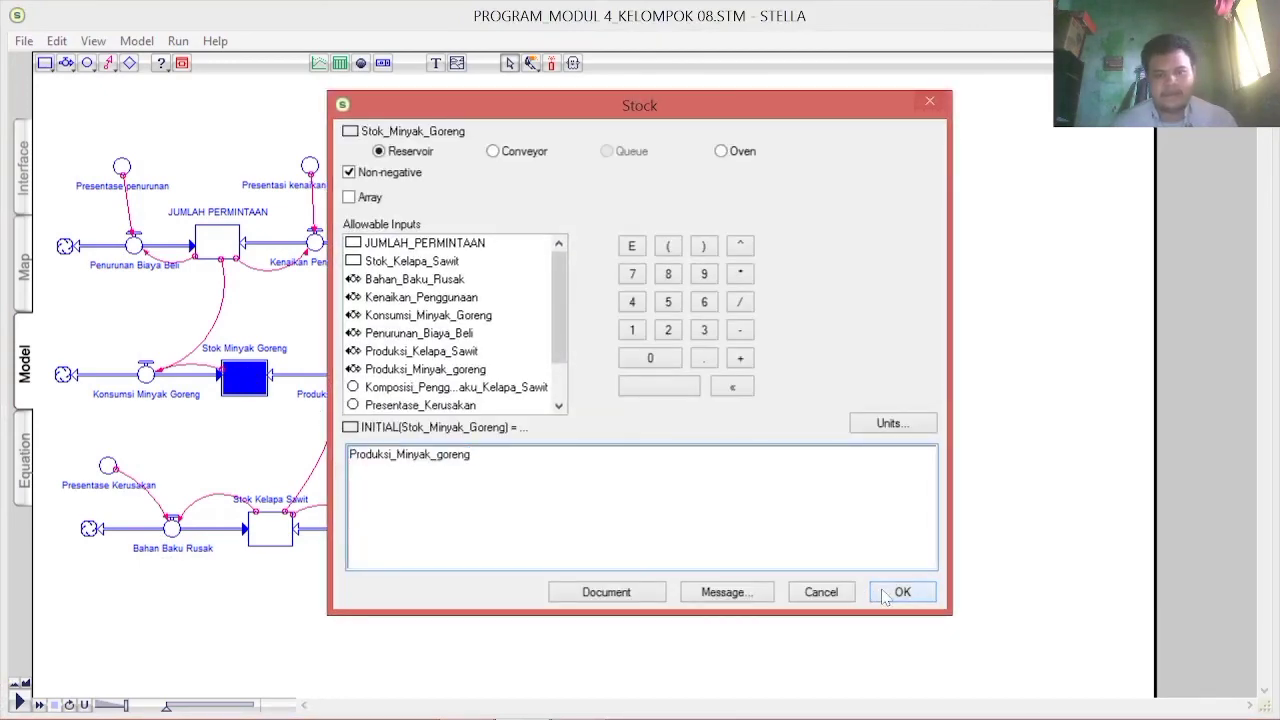
Review the run specs on the Map layer and run the simulation
{"action": "left_click", "coordinate": [28, 288]}
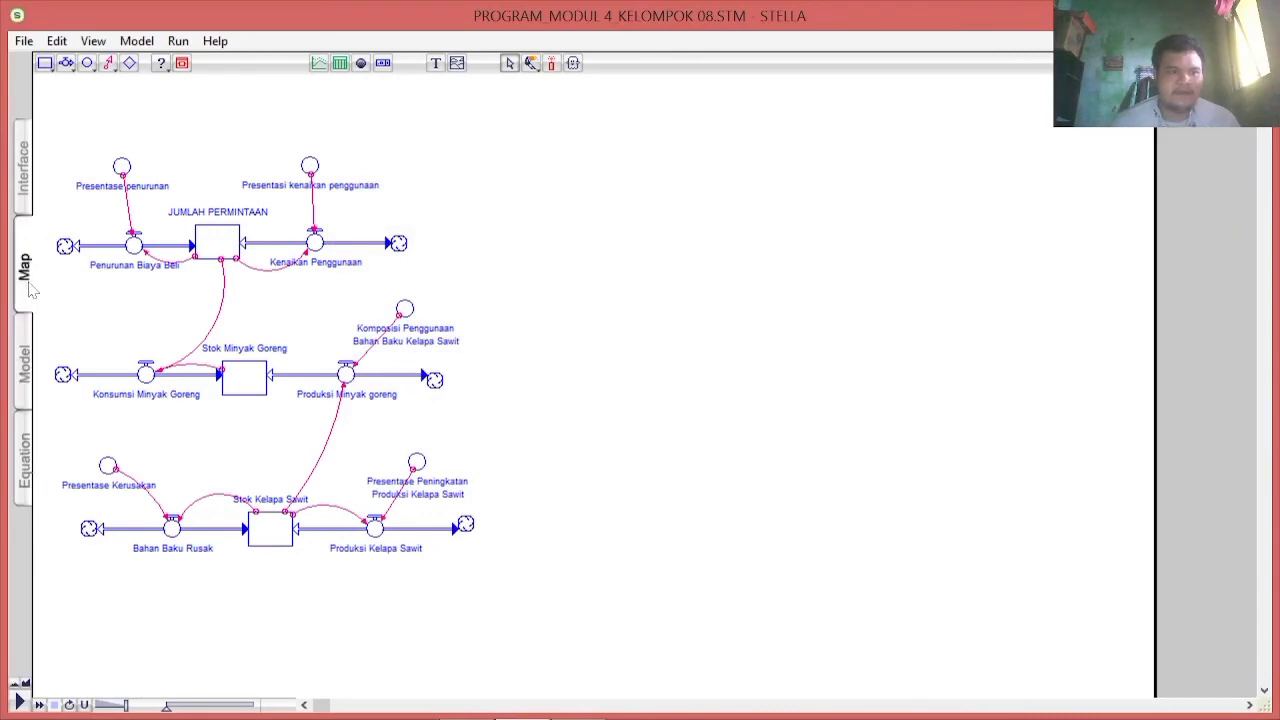
{"action": "left_click", "coordinate": [178, 44]}
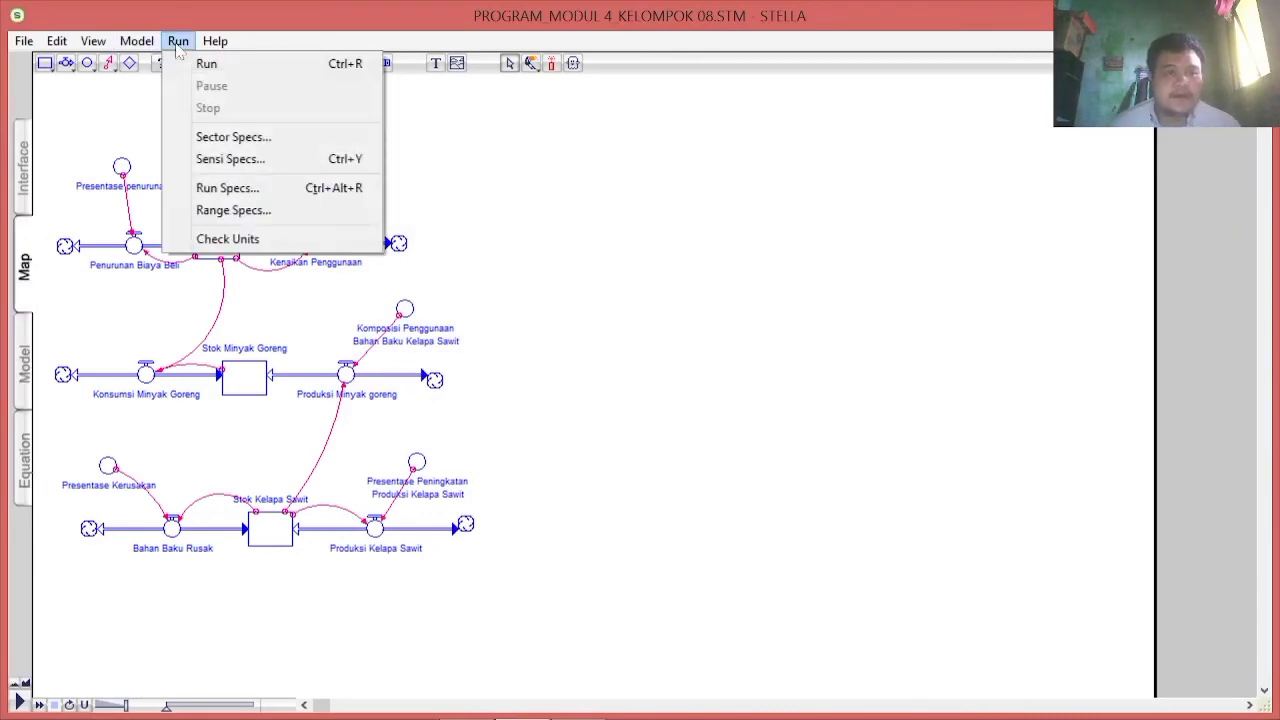
{"action": "left_click", "coordinate": [255, 196]}
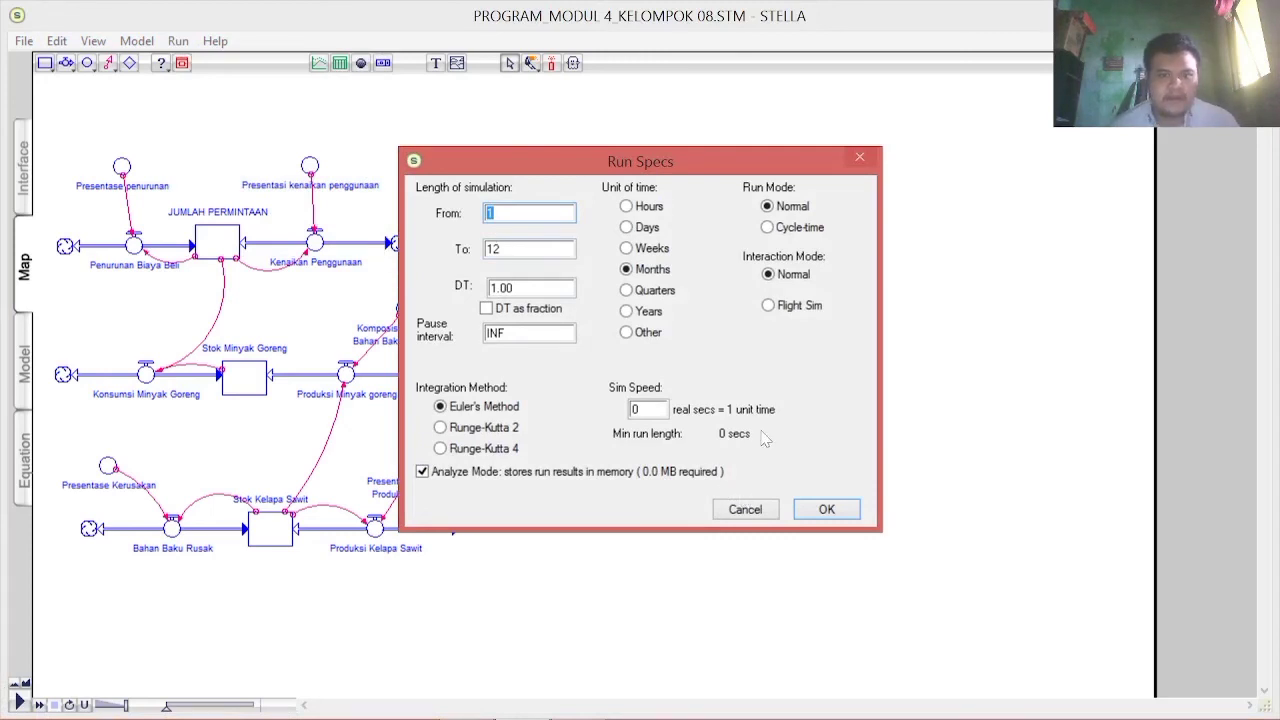
{"action": "left_click", "coordinate": [826, 509]}
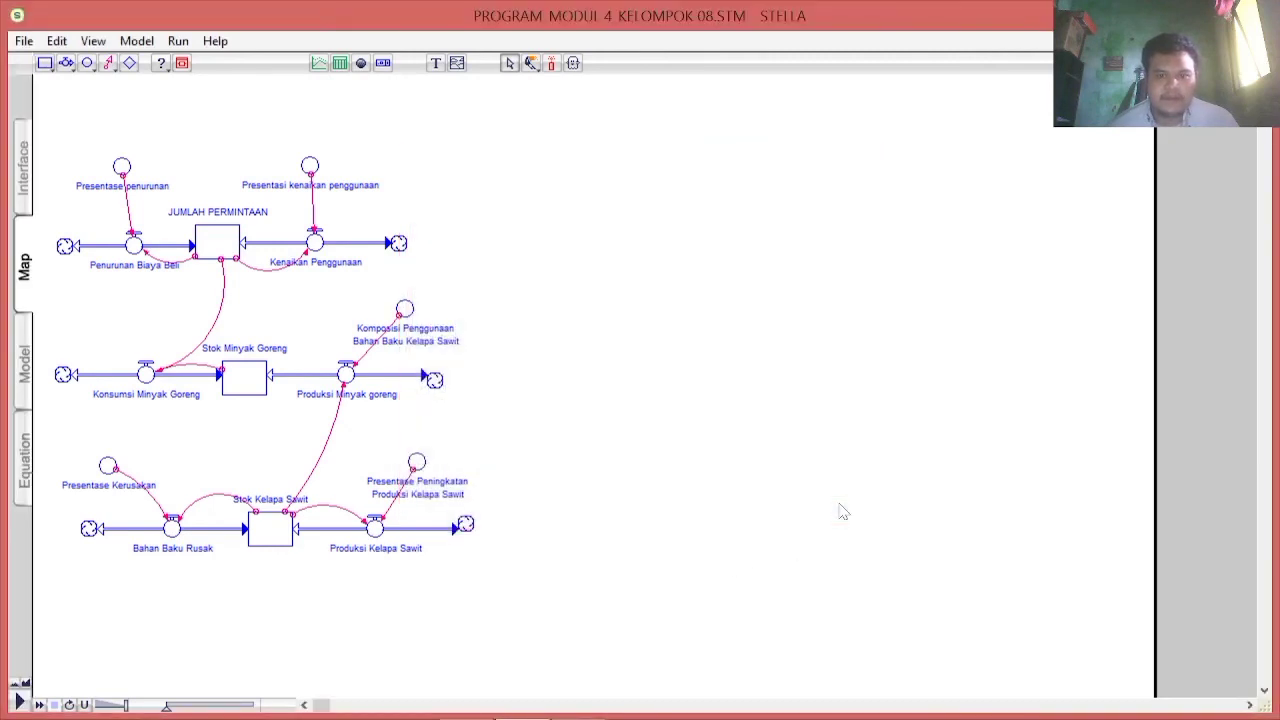
{"action": "left_click", "coordinate": [176, 44]}
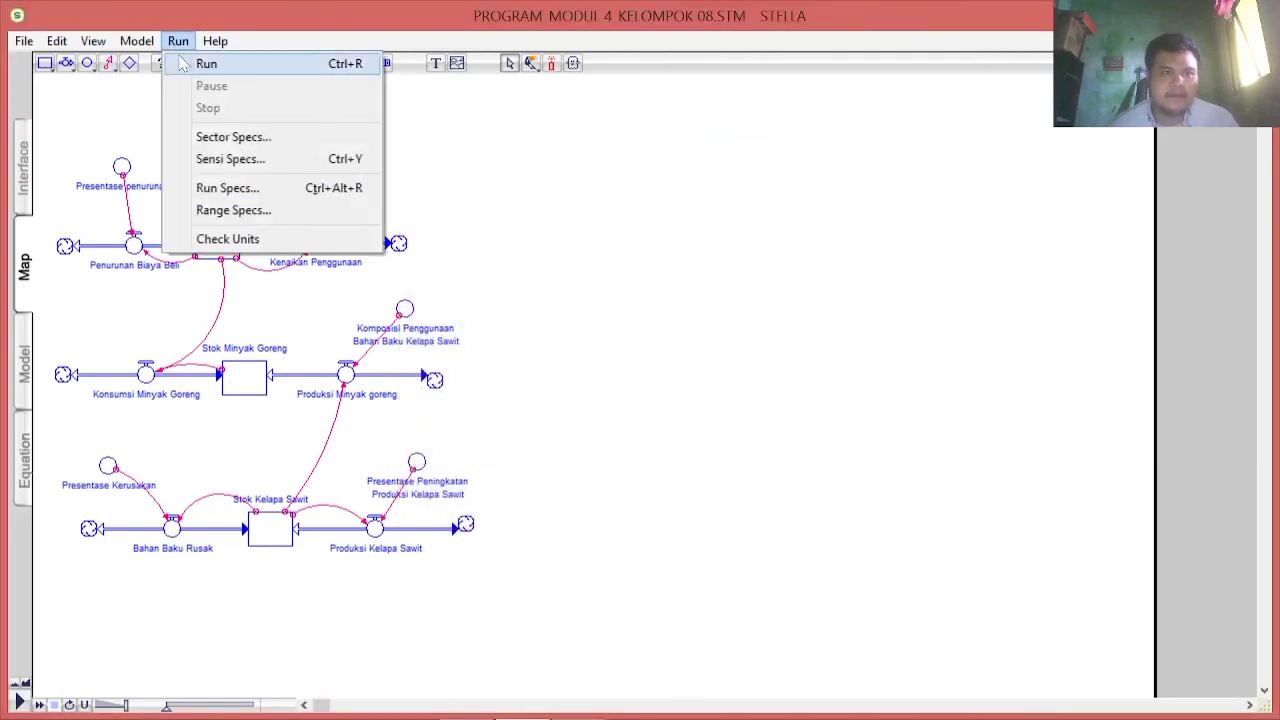
{"action": "left_click", "coordinate": [183, 63]}
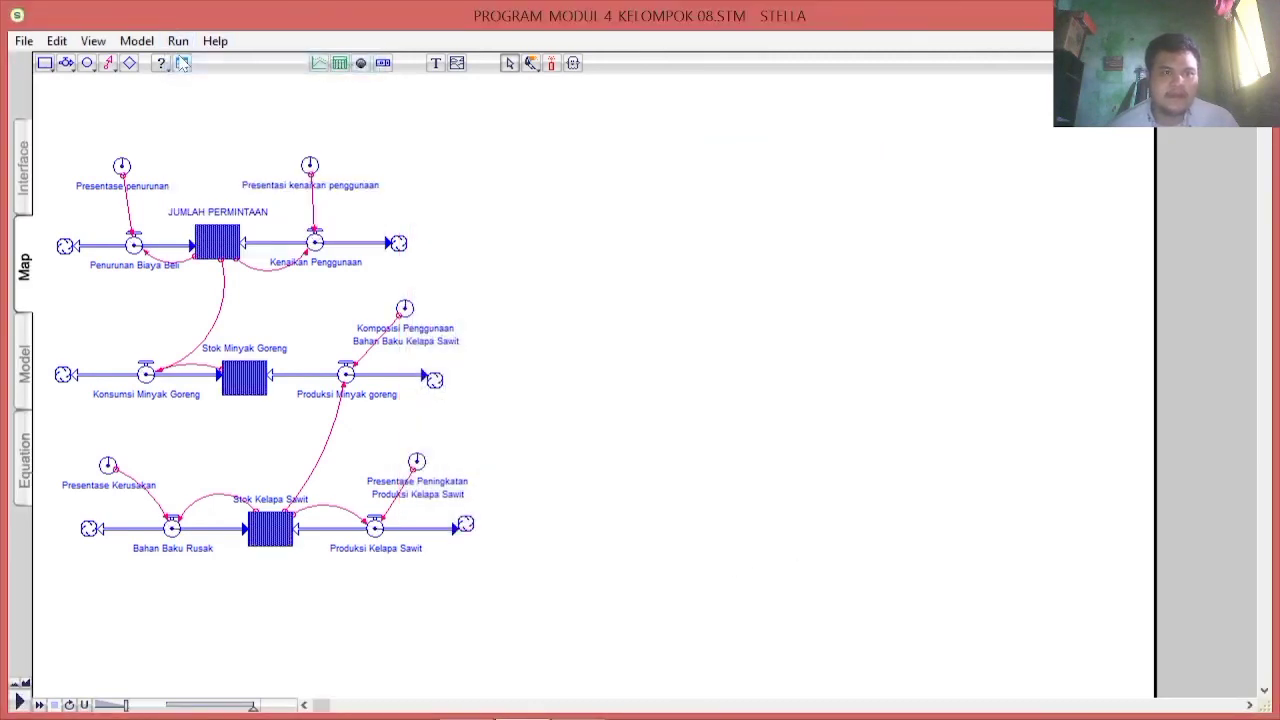
Place a graph pad beside the model plotting JUMLAH_PERMINTAAN, Stok_Kelapa_Sawit, Stok_Minyak_Goreng, Produksi_Minyak_goreng and Konsumsi_Minyak_Goreng, and enlarge it slightly
{"action": "left_click", "coordinate": [320, 64]}
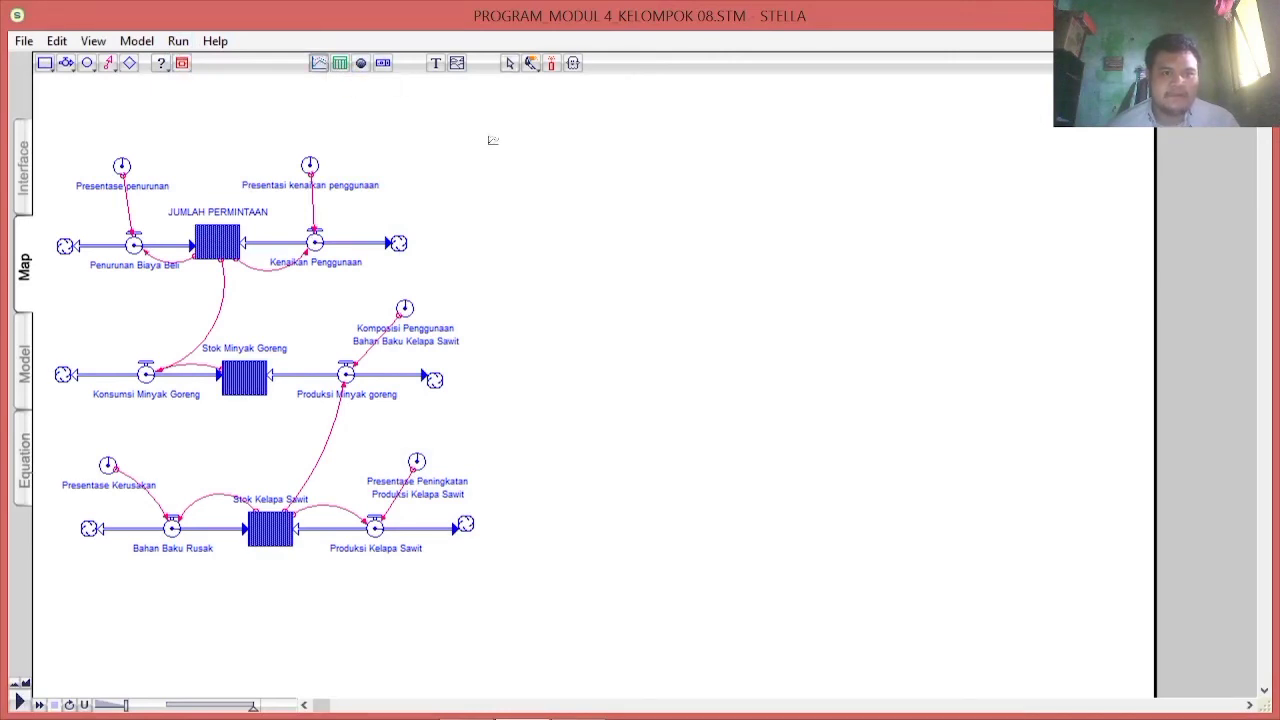
{"action": "left_click", "coordinate": [645, 151]}
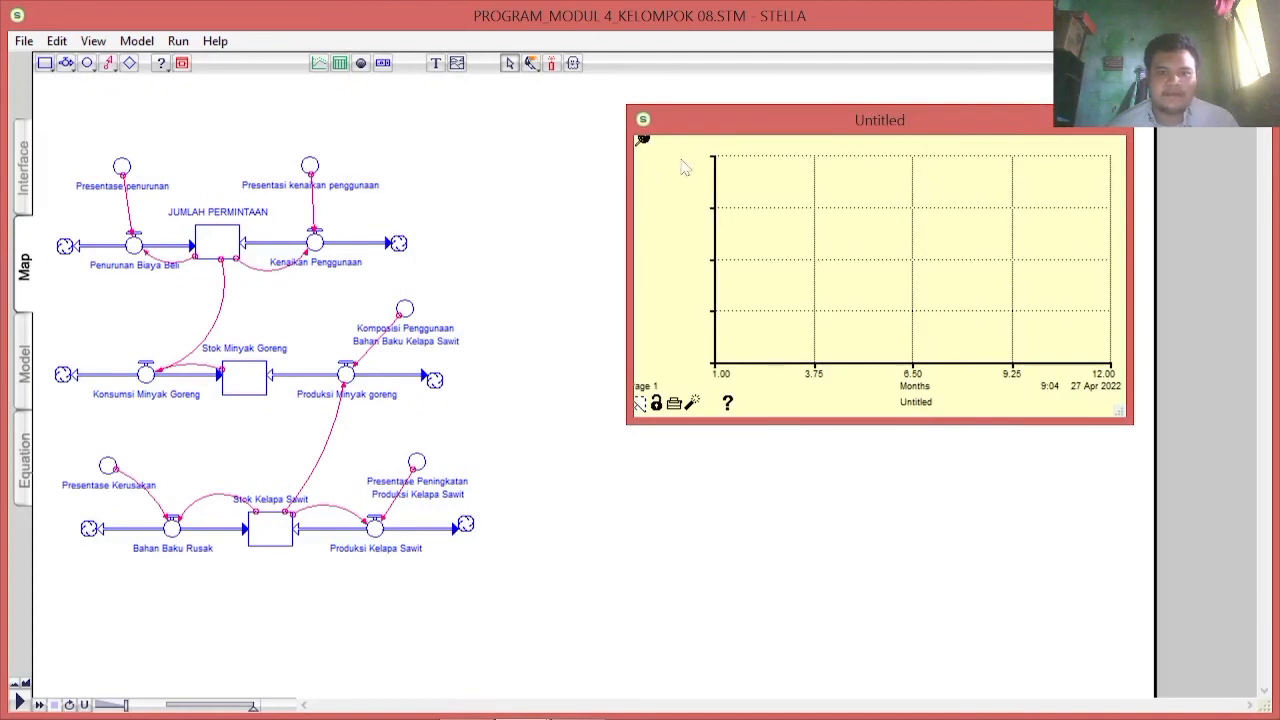
{"action": "double_click", "coordinate": [754, 232]}
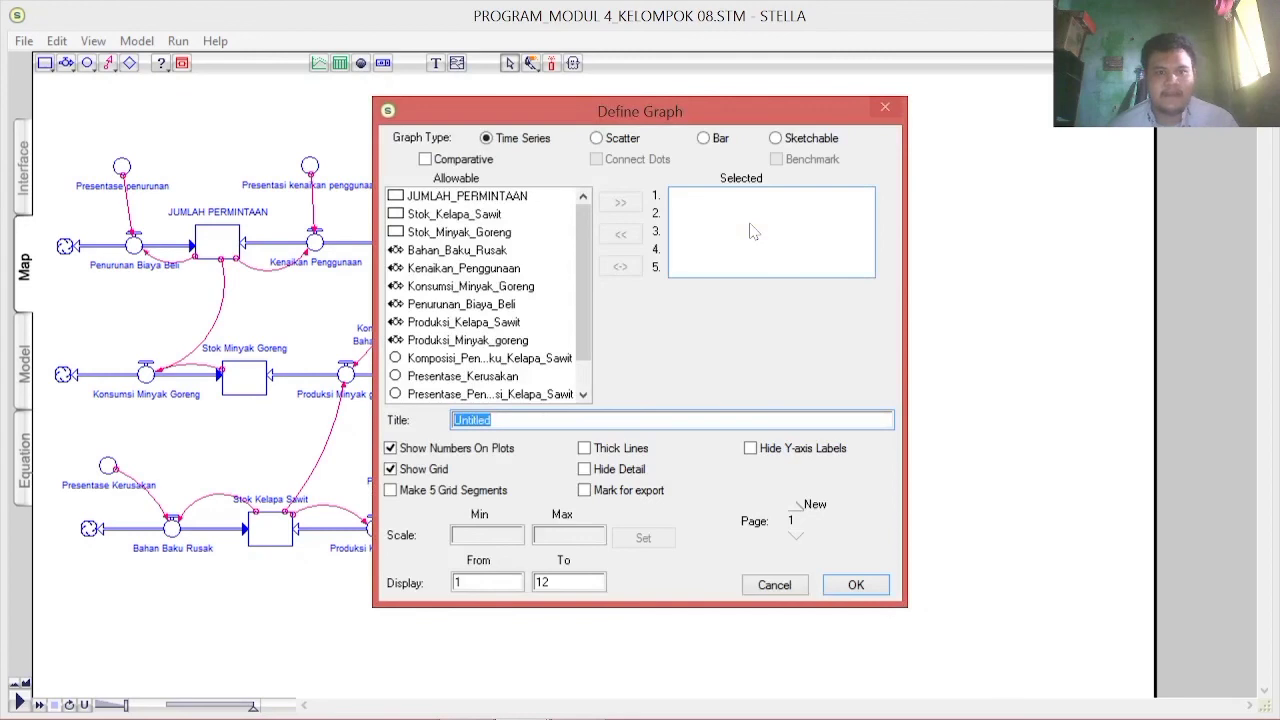
{"action": "double_click", "coordinate": [490, 196]}
{"action": "double_click", "coordinate": [490, 214]}
{"action": "double_click", "coordinate": [490, 234]}
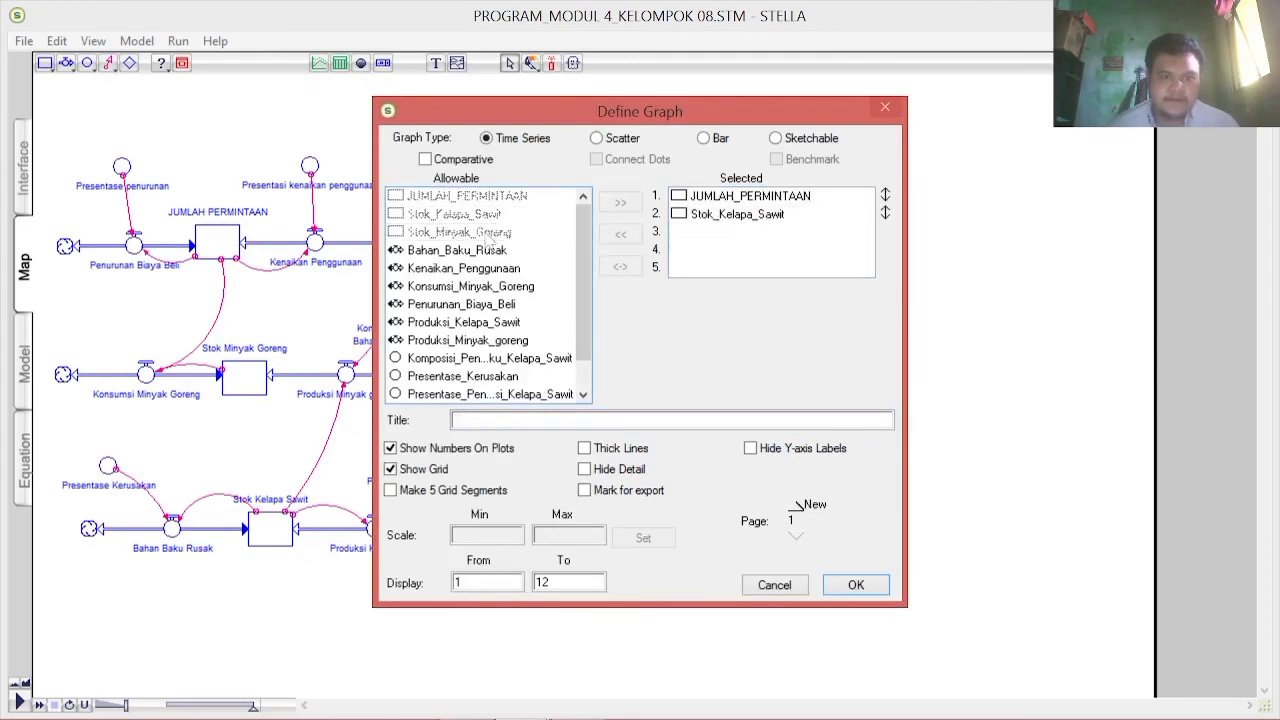
{"action": "double_click", "coordinate": [490, 341]}
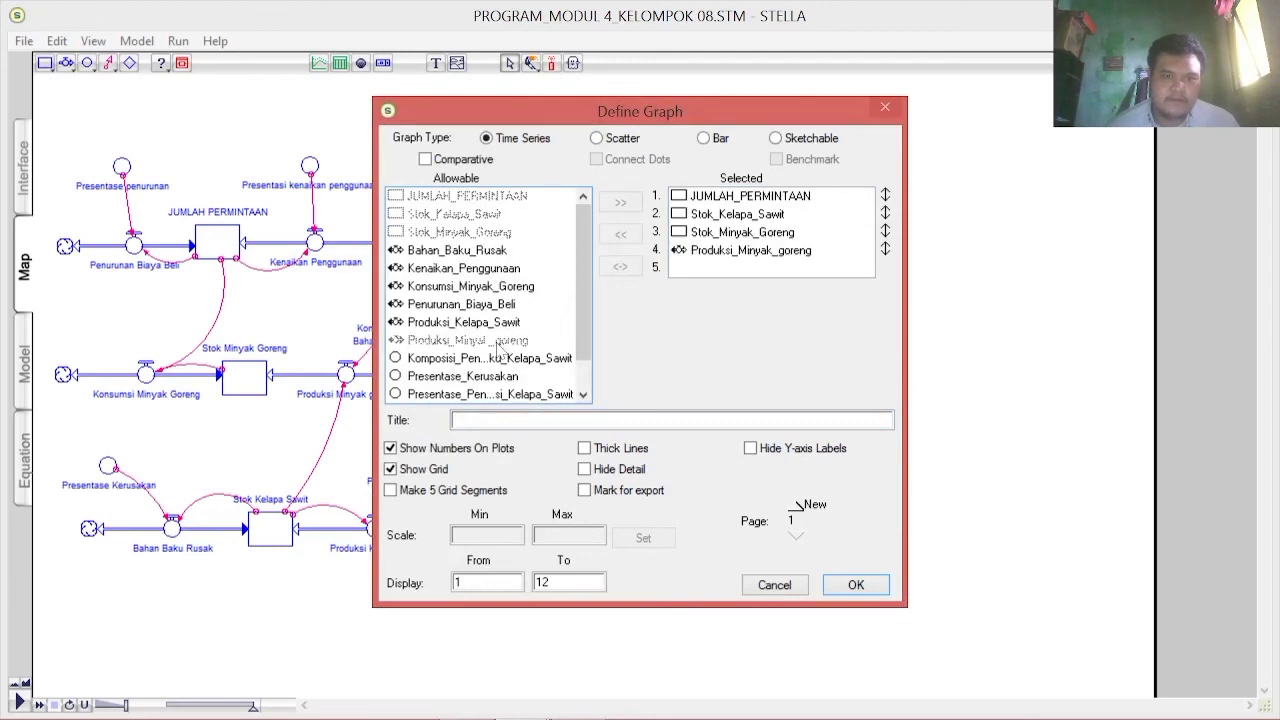
{"action": "double_click", "coordinate": [492, 288]}
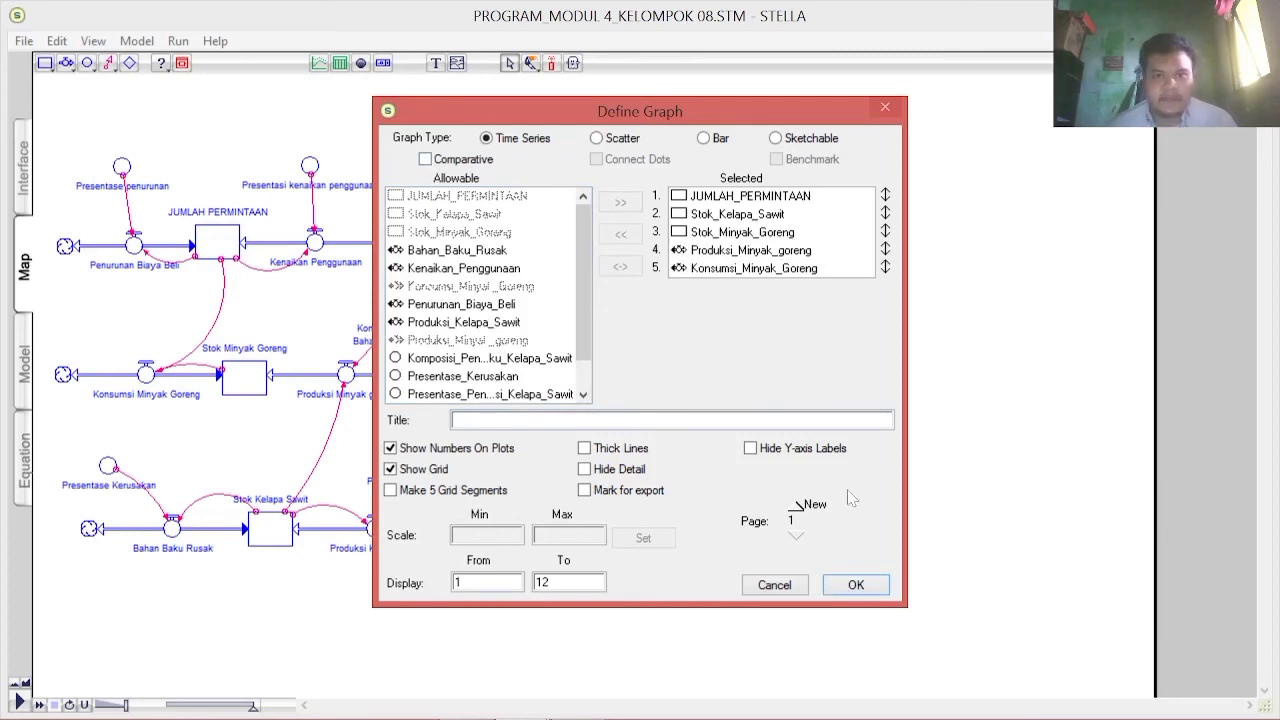
{"action": "left_click", "coordinate": [857, 585]}
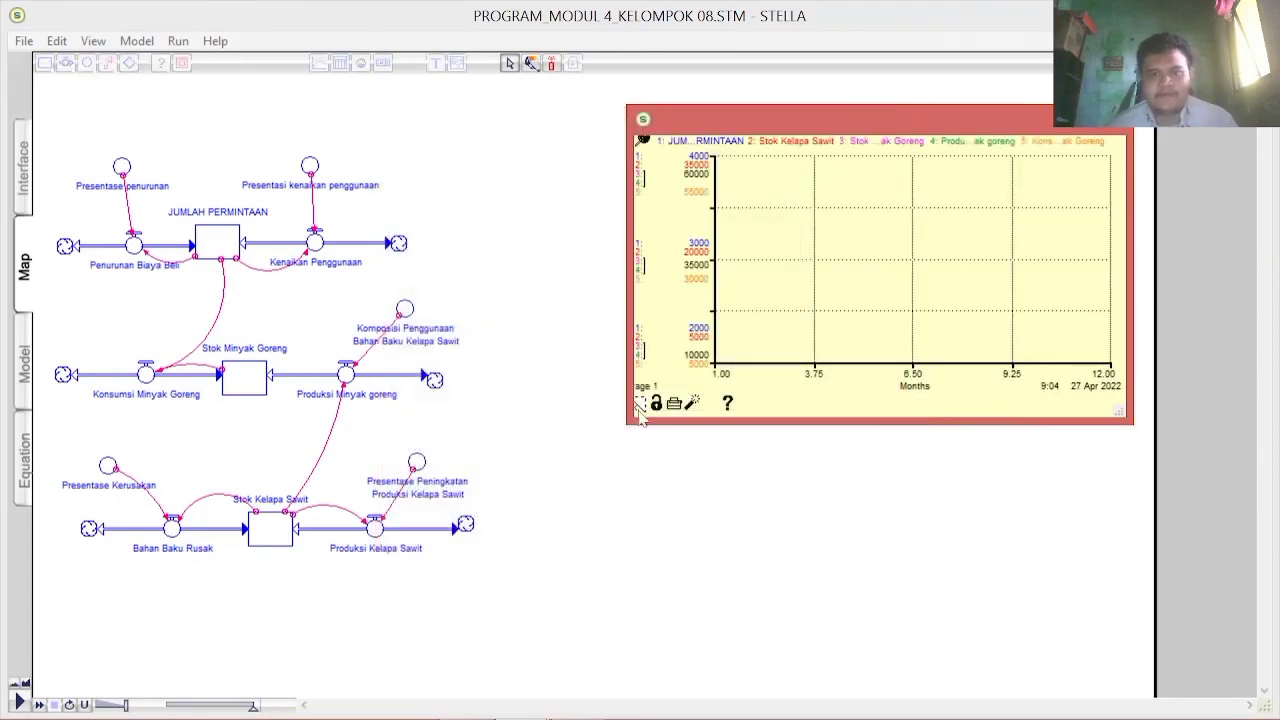
{"action": "left_click_drag", "start_coordinate": [627, 424], "coordinate": [594, 435]}
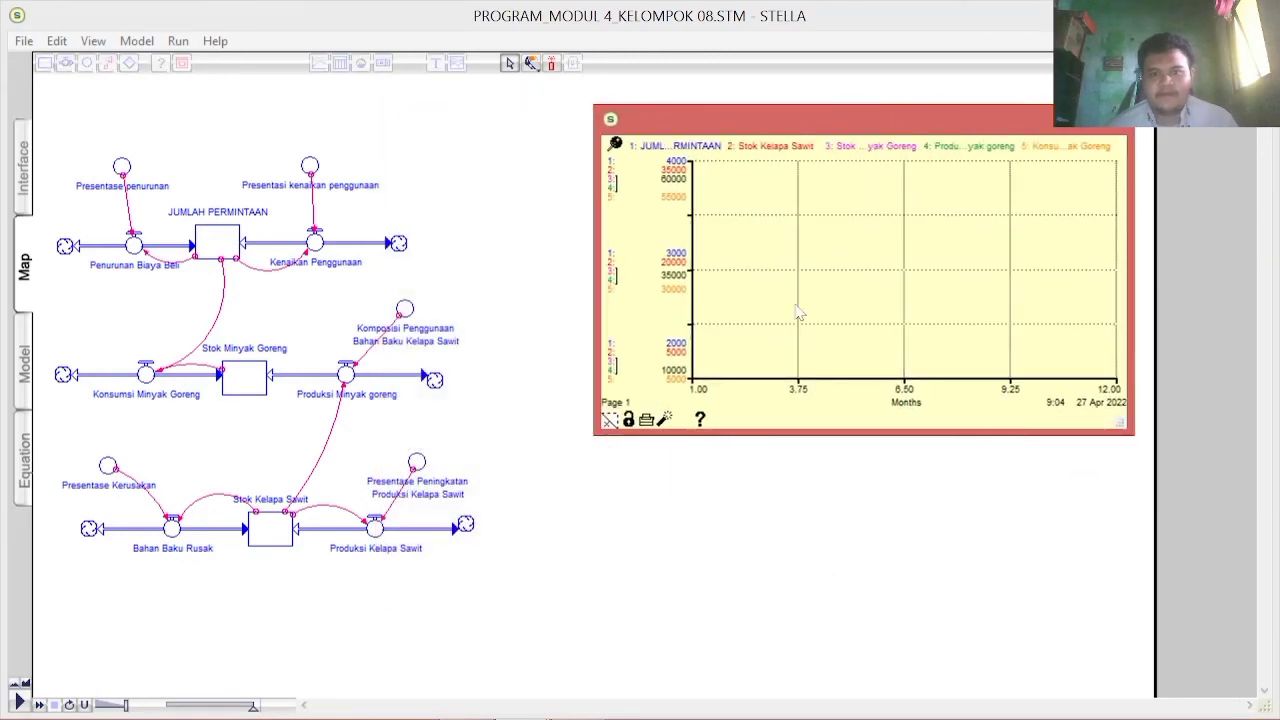
Pin the graph pad to the Map layer beside the model, checking its plotted variables before and after
{"action": "double_click", "coordinate": [798, 313]}
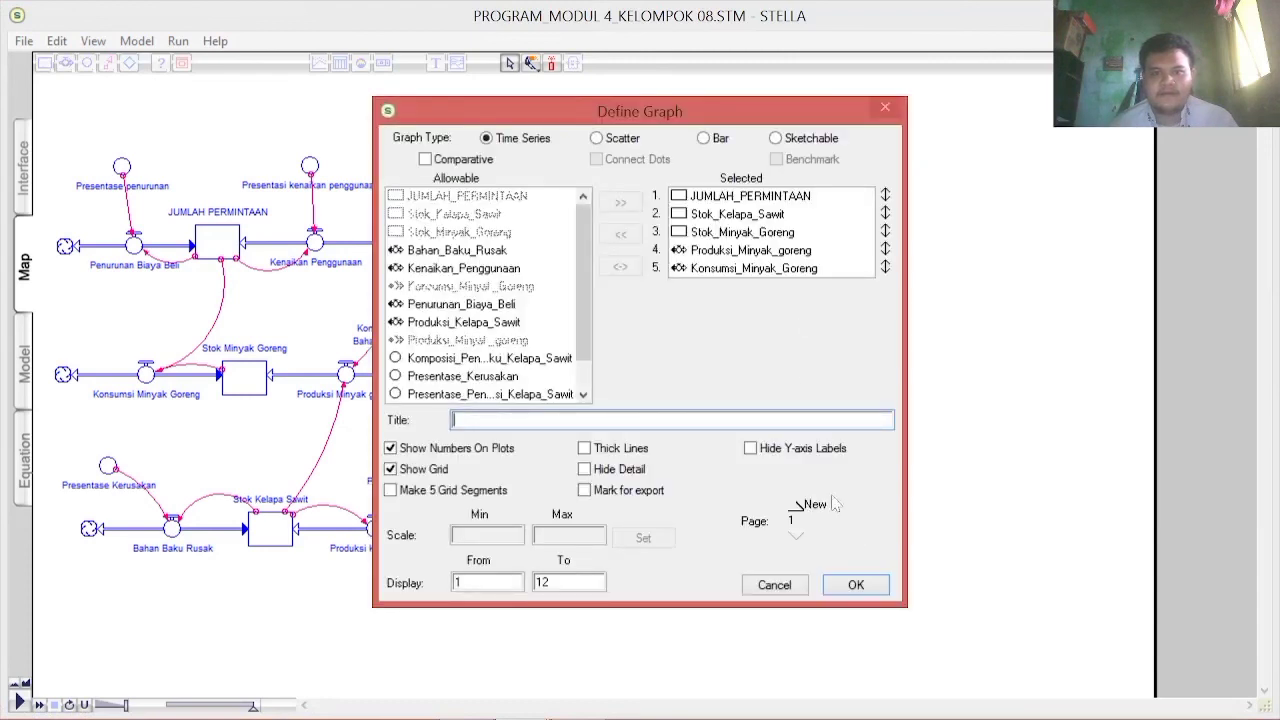
{"action": "left_click", "coordinate": [855, 585]}
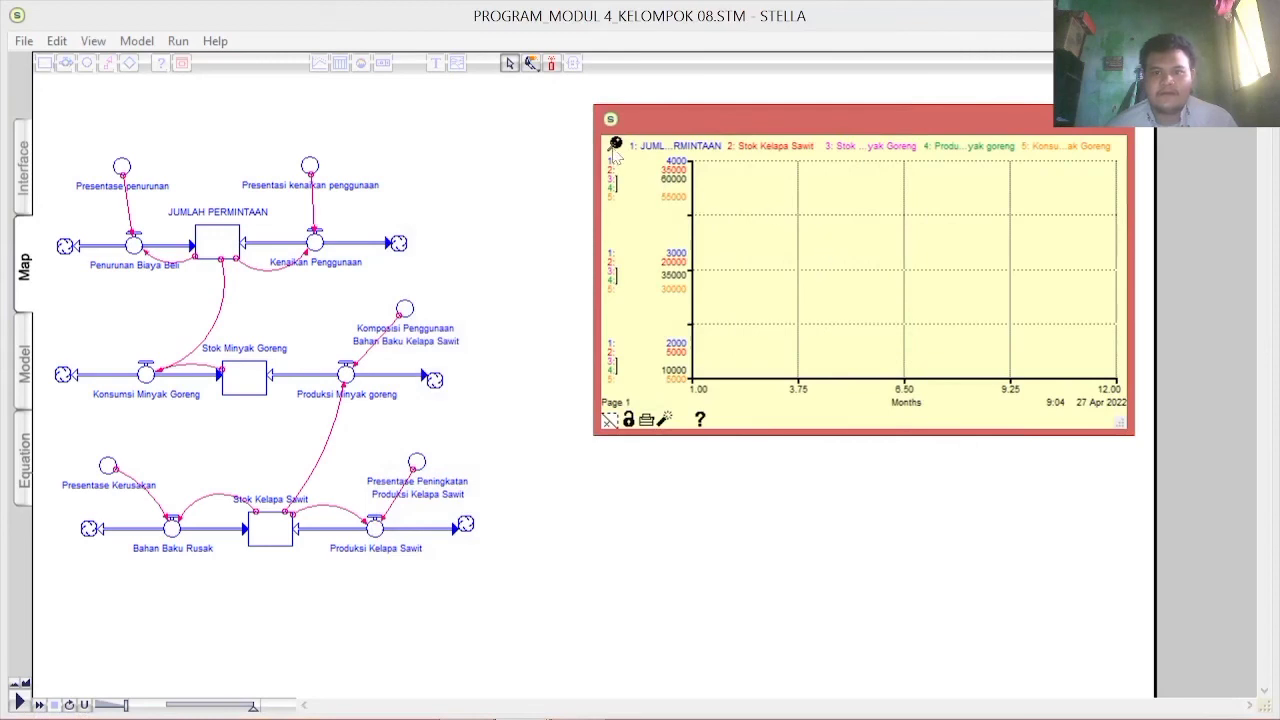
{"action": "left_click", "coordinate": [615, 145]}
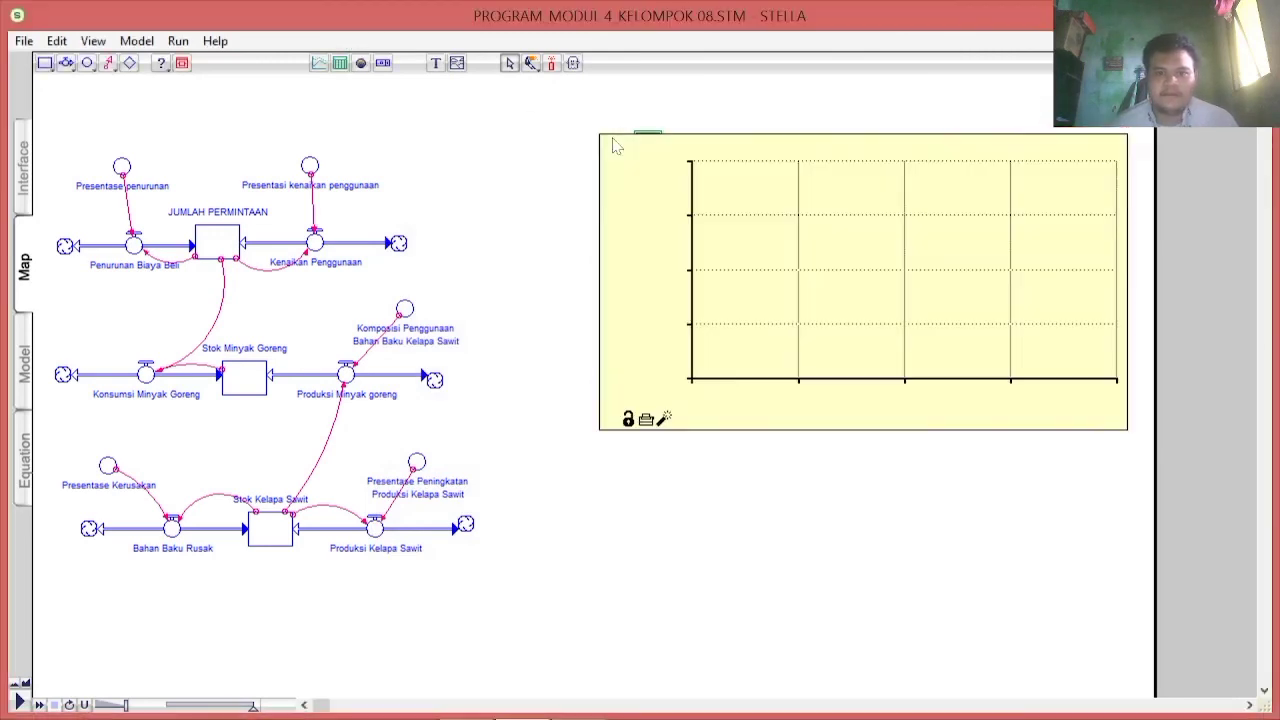
{"action": "double_click", "coordinate": [817, 268]}
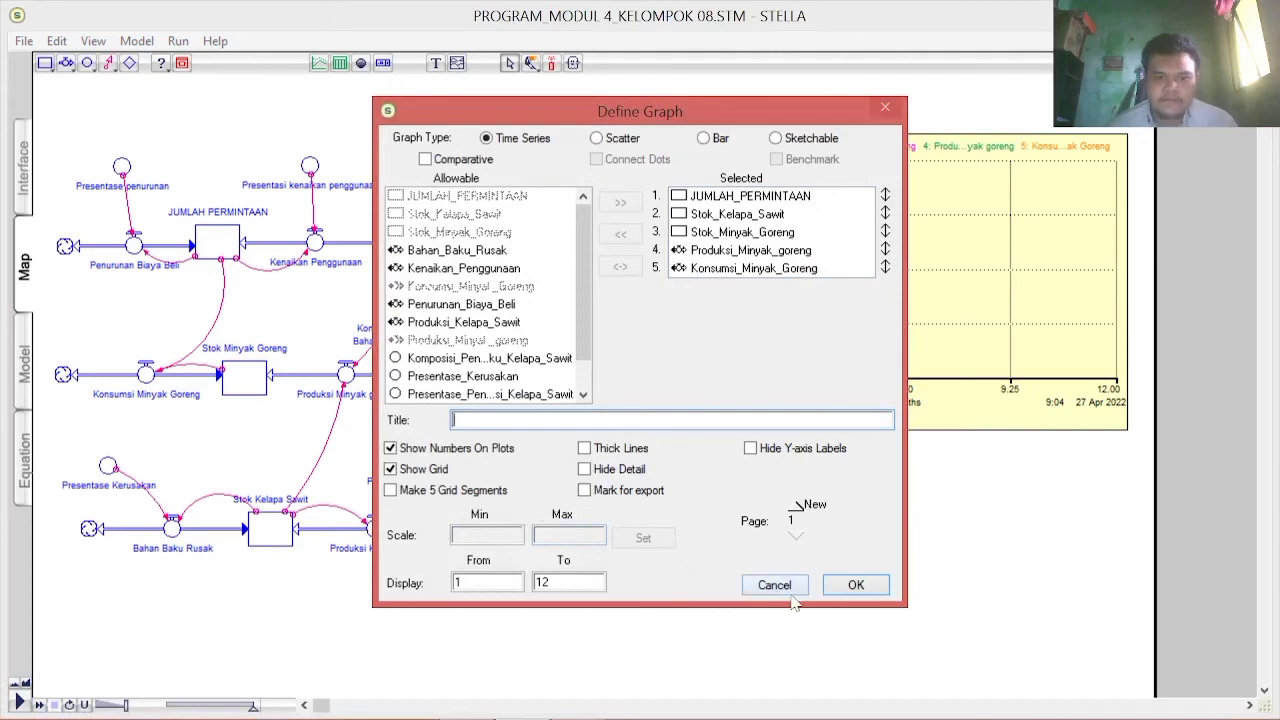
{"action": "left_click", "coordinate": [855, 586]}
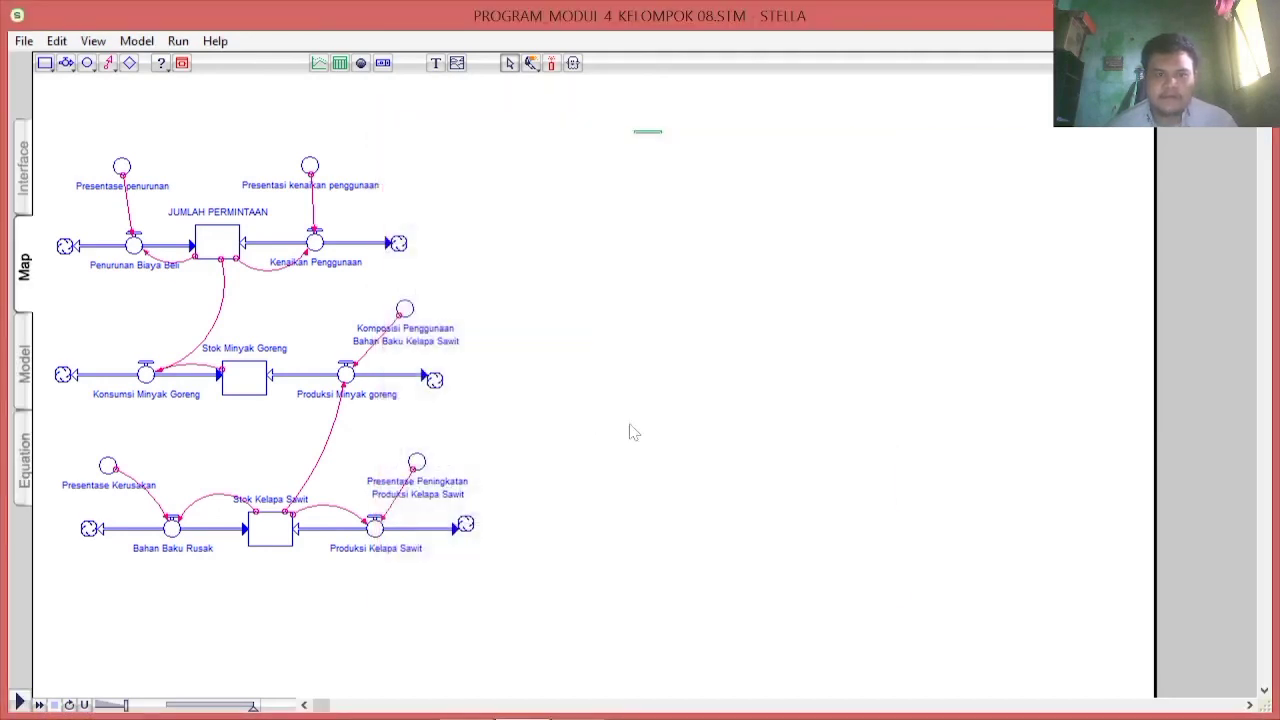
Place a table pad below the graph listing JUMLAH_PERMINTAAN, Stok_Kelapa_Sawit, Stok_Minyak_Goreng, Produksi_Minyak_goreng and Konsumsi_Minyak_Goreng
{"action": "left_click", "coordinate": [340, 64]}
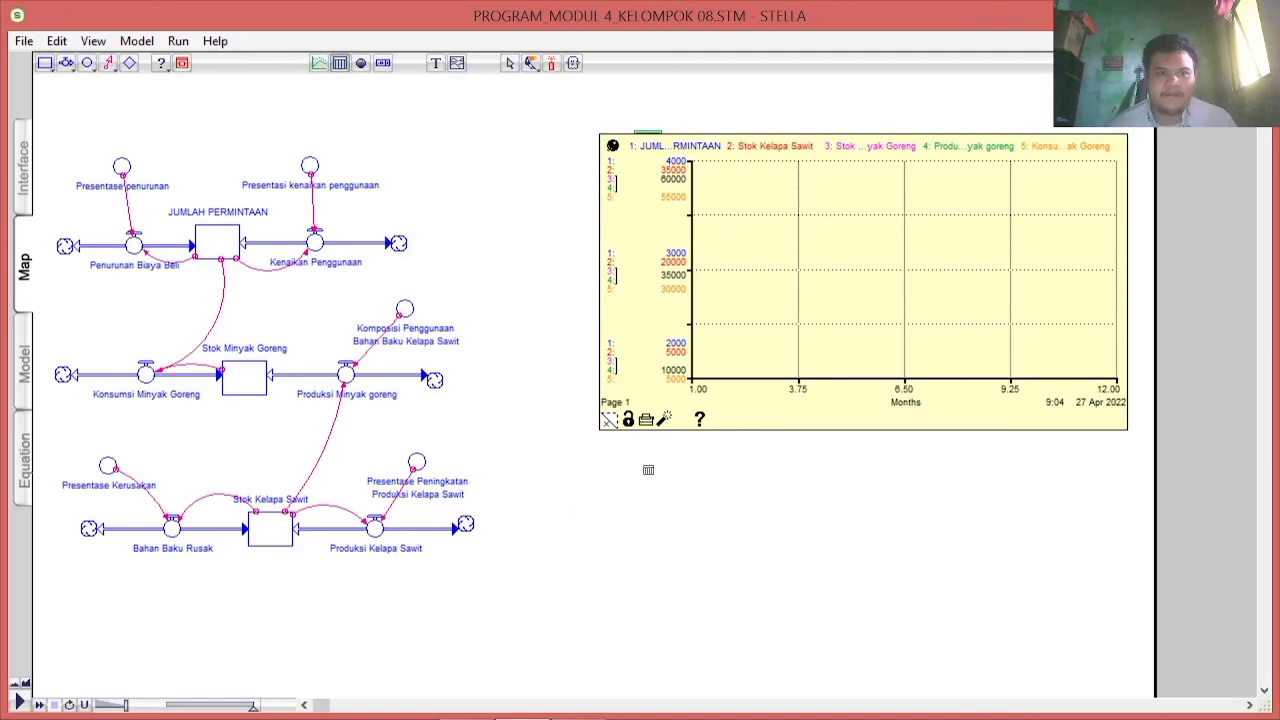
{"action": "left_click", "coordinate": [622, 452]}
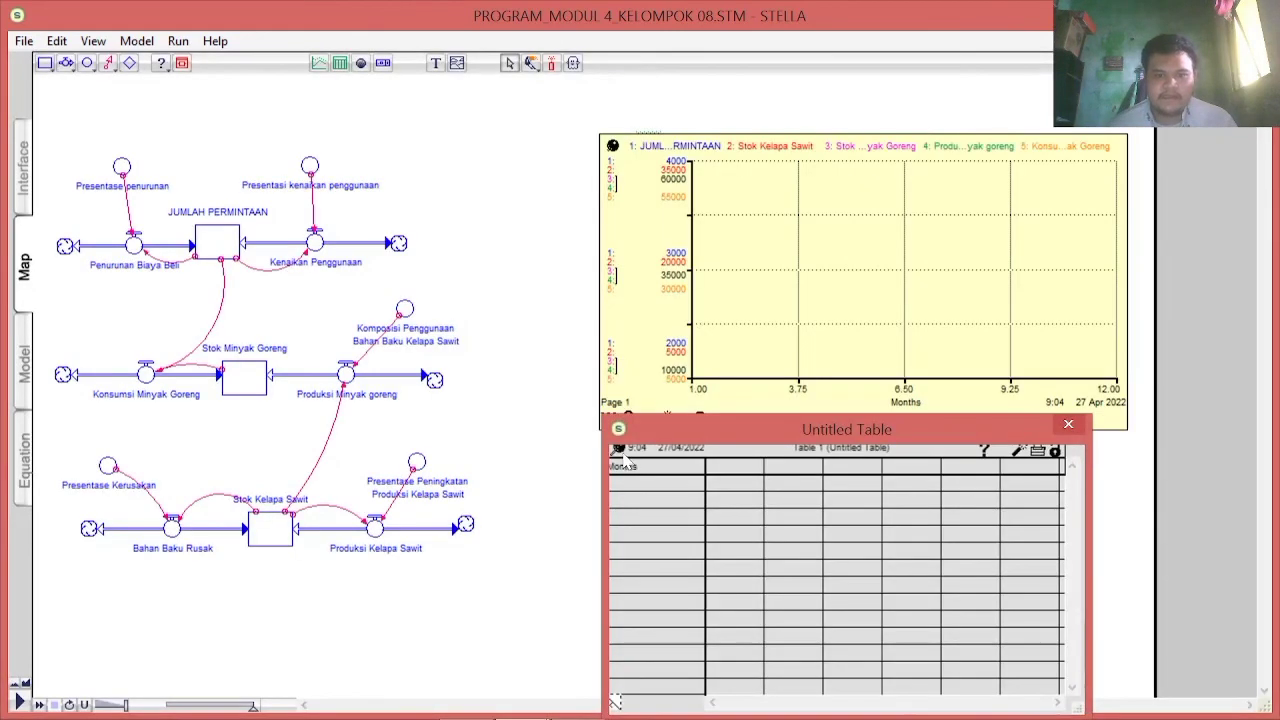
{"action": "double_click", "coordinate": [775, 507]}
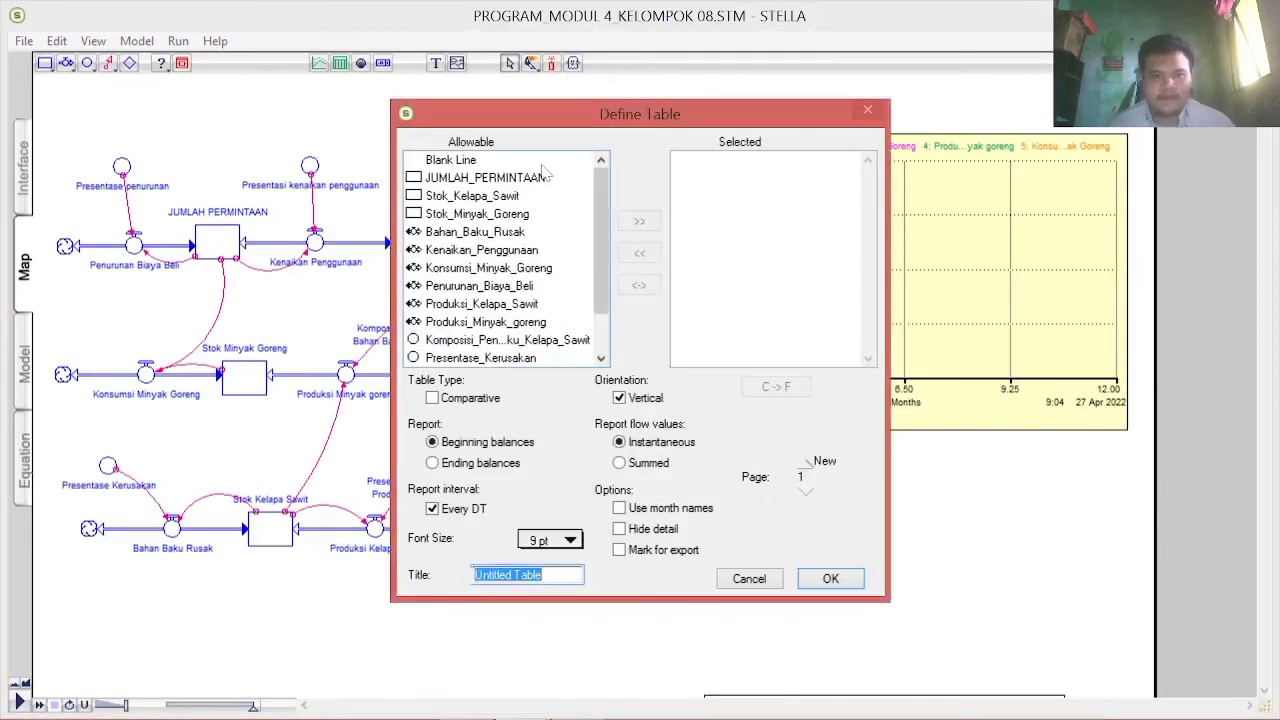
{"action": "double_click", "coordinate": [517, 178]}
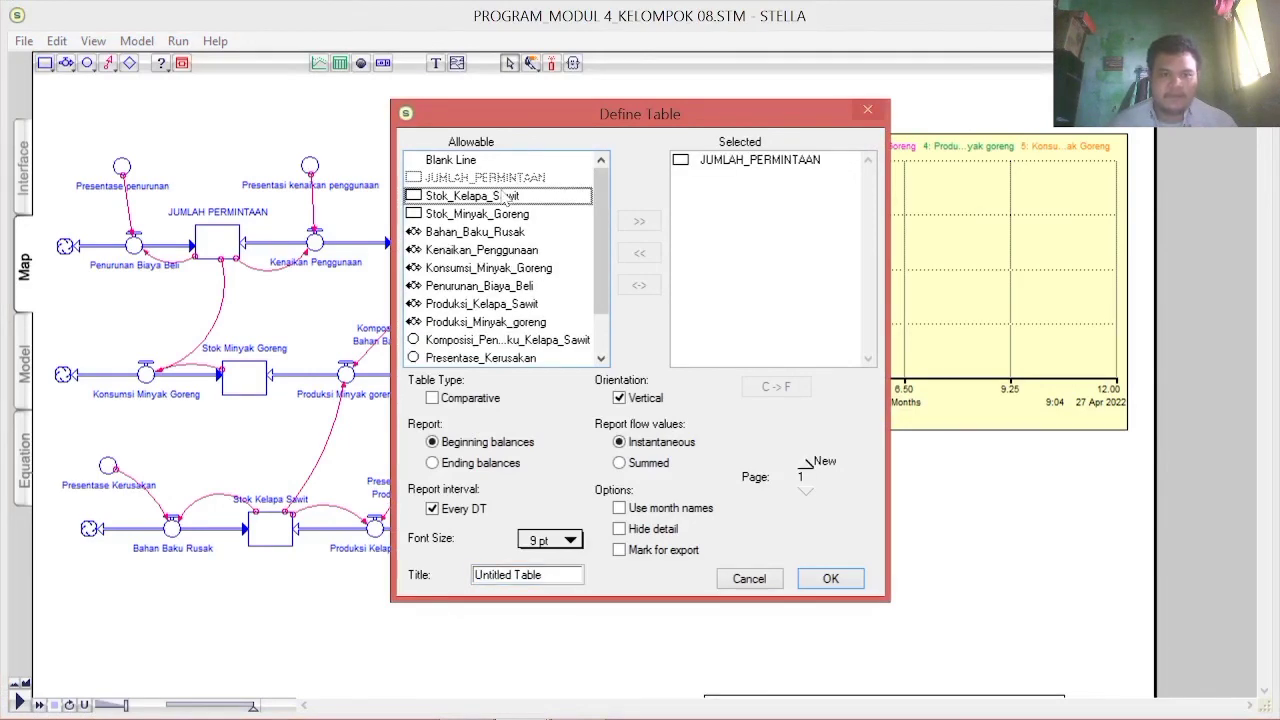
{"action": "double_click", "coordinate": [505, 196]}
{"action": "double_click", "coordinate": [490, 215]}
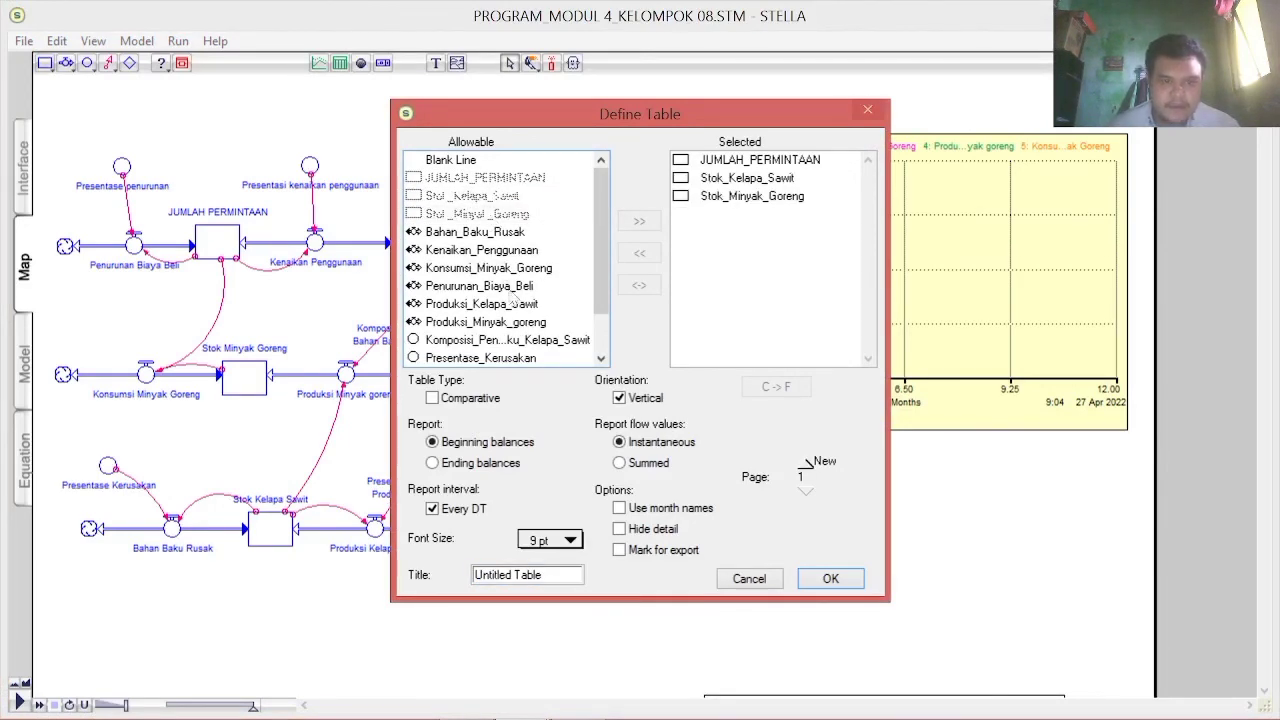
{"action": "double_click", "coordinate": [515, 318]}
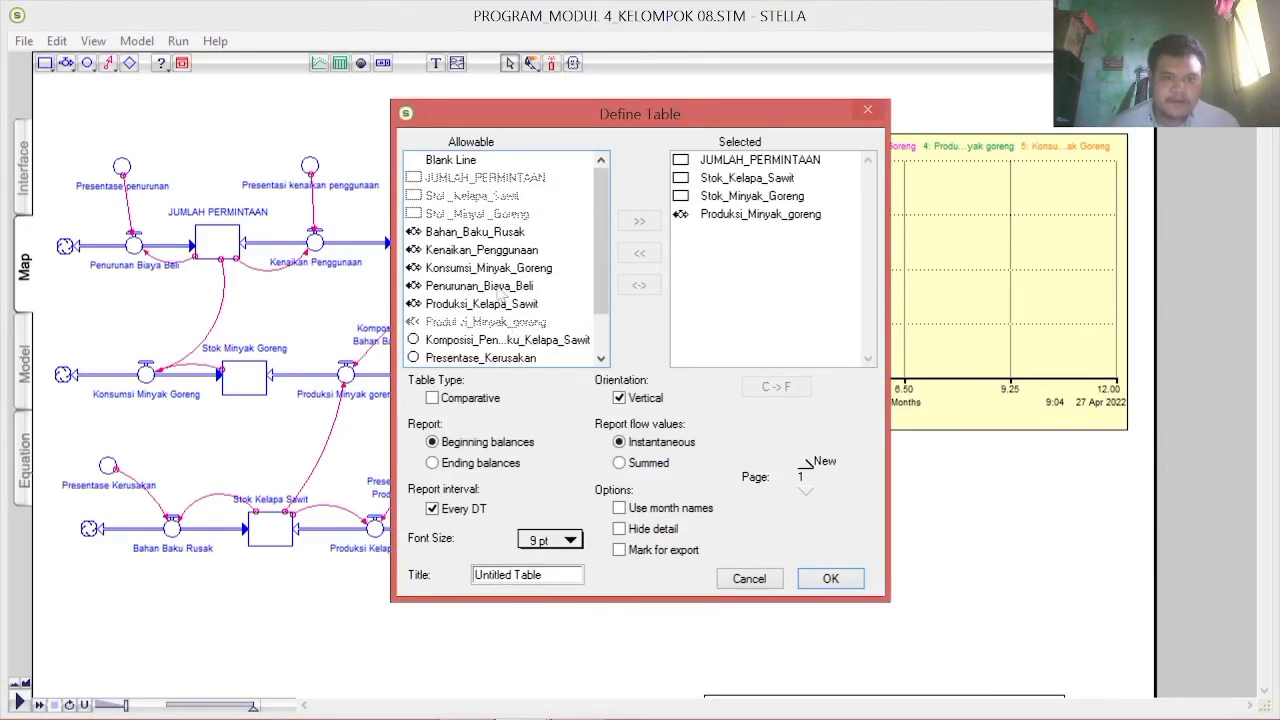
{"action": "double_click", "coordinate": [503, 268]}
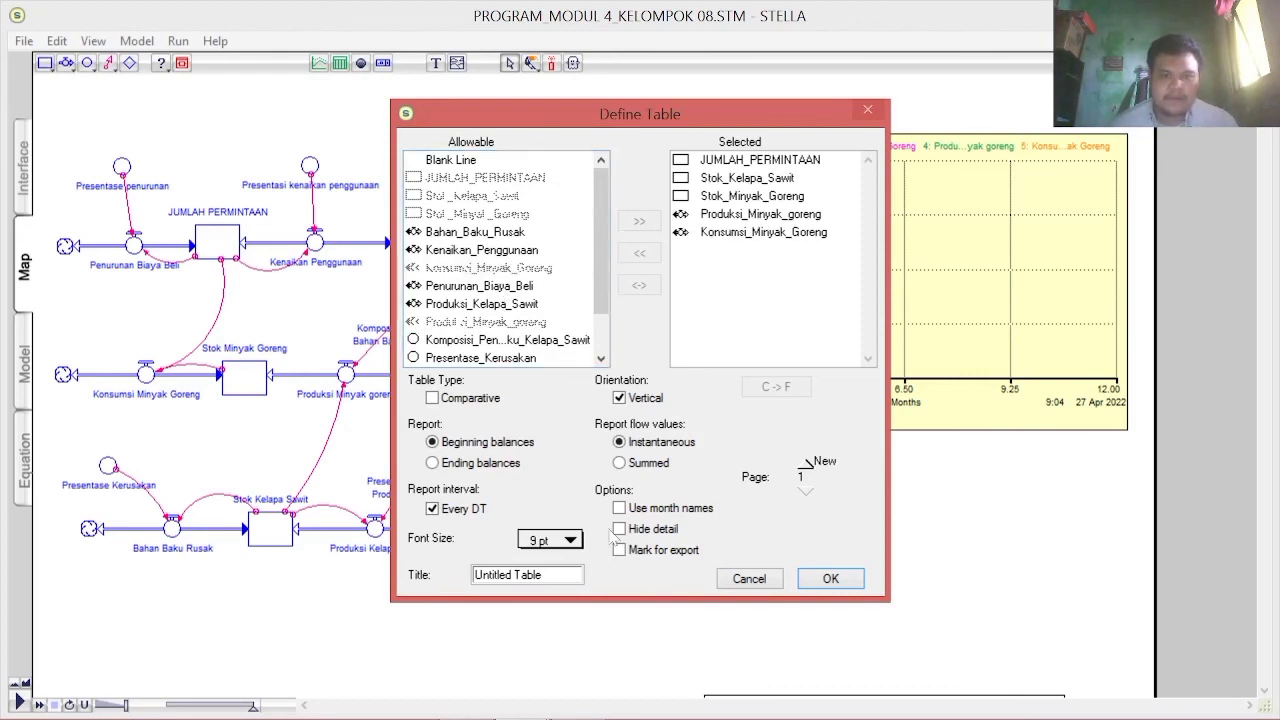
{"action": "left_click", "coordinate": [831, 583]}
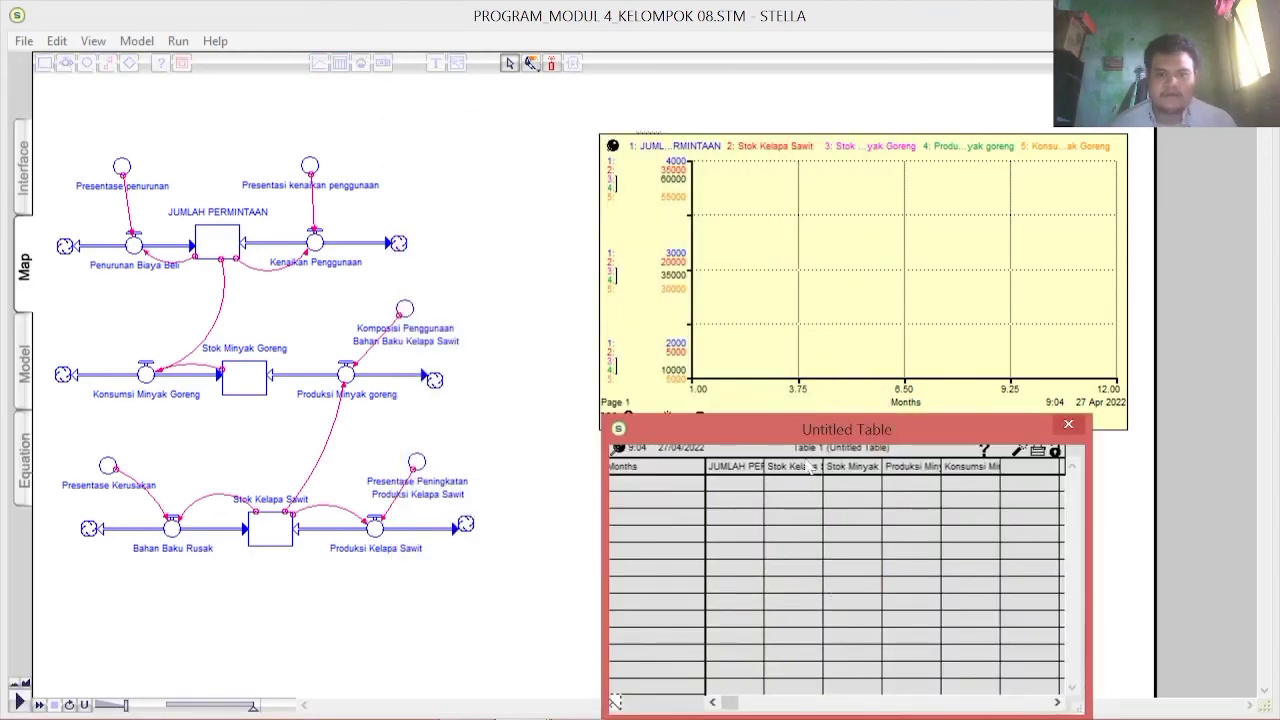
Review the new table's definition and check the Stok_Minyak_Goreng stock
{"action": "double_click", "coordinate": [745, 481]}
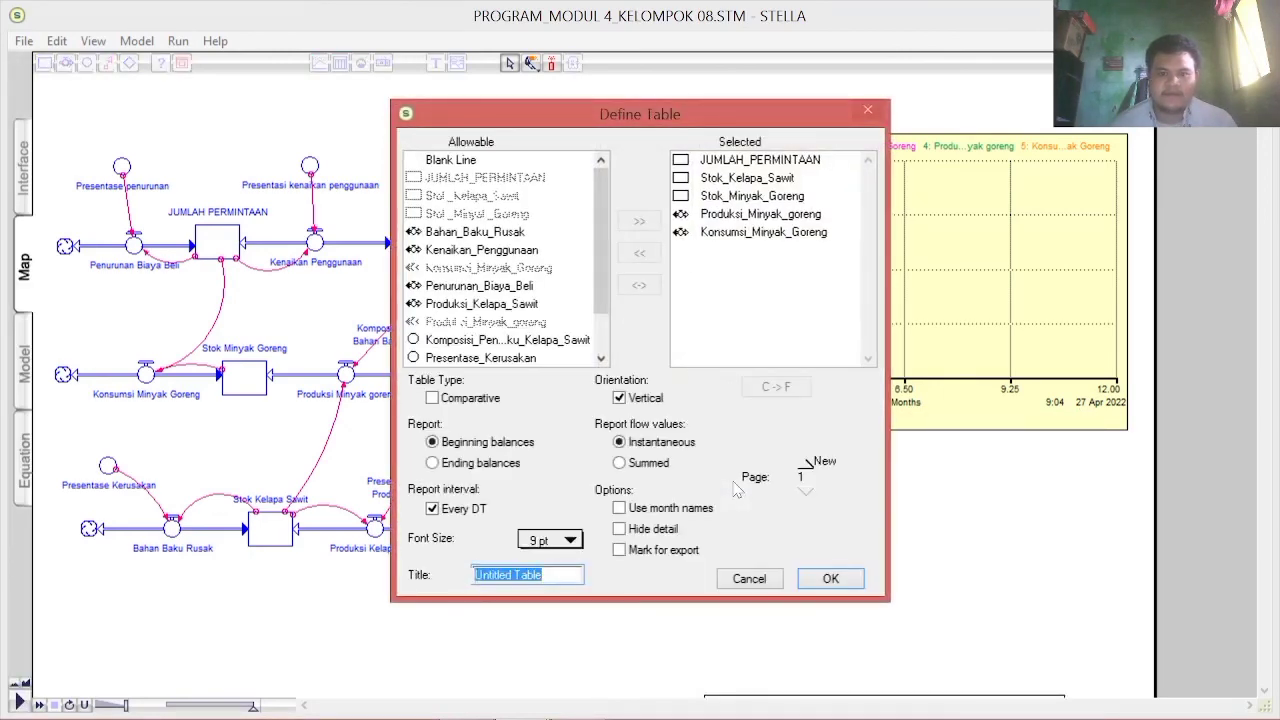
{"action": "left_click", "coordinate": [829, 578]}
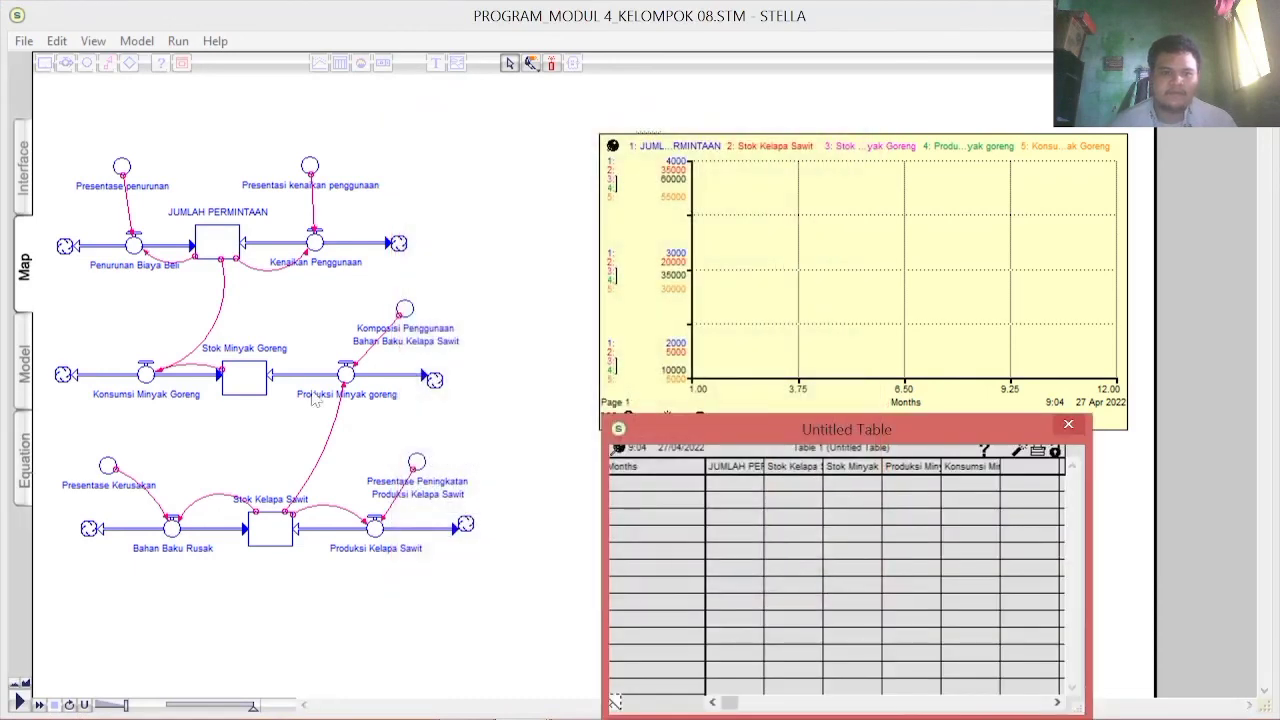
{"action": "left_click", "coordinate": [252, 380]}
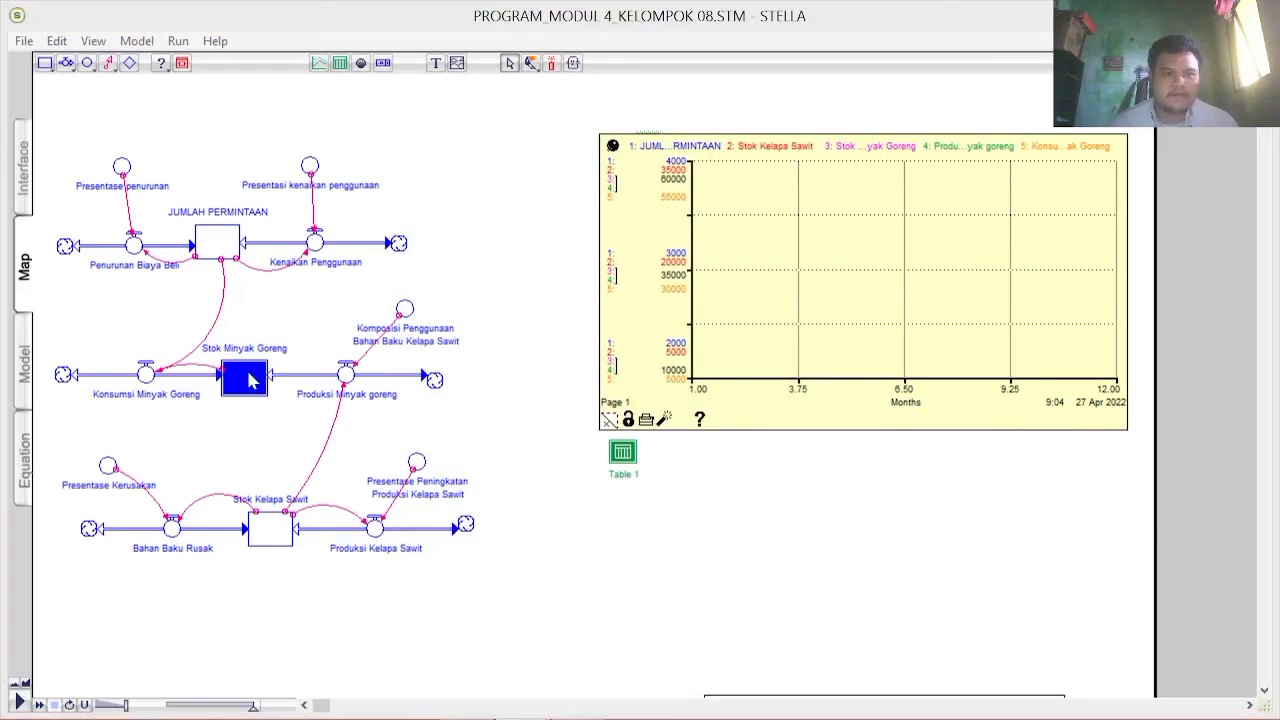
{"action": "double_click", "coordinate": [252, 380]}
{"action": "left_click", "coordinate": [902, 592]}
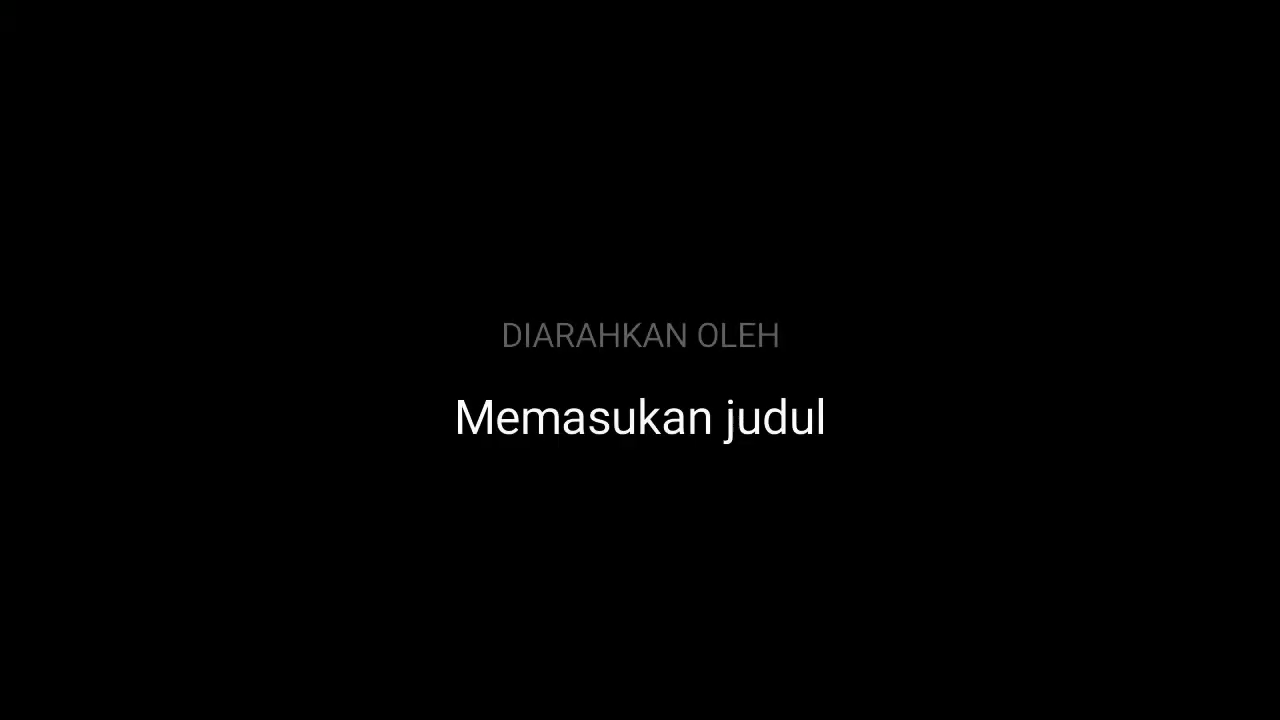